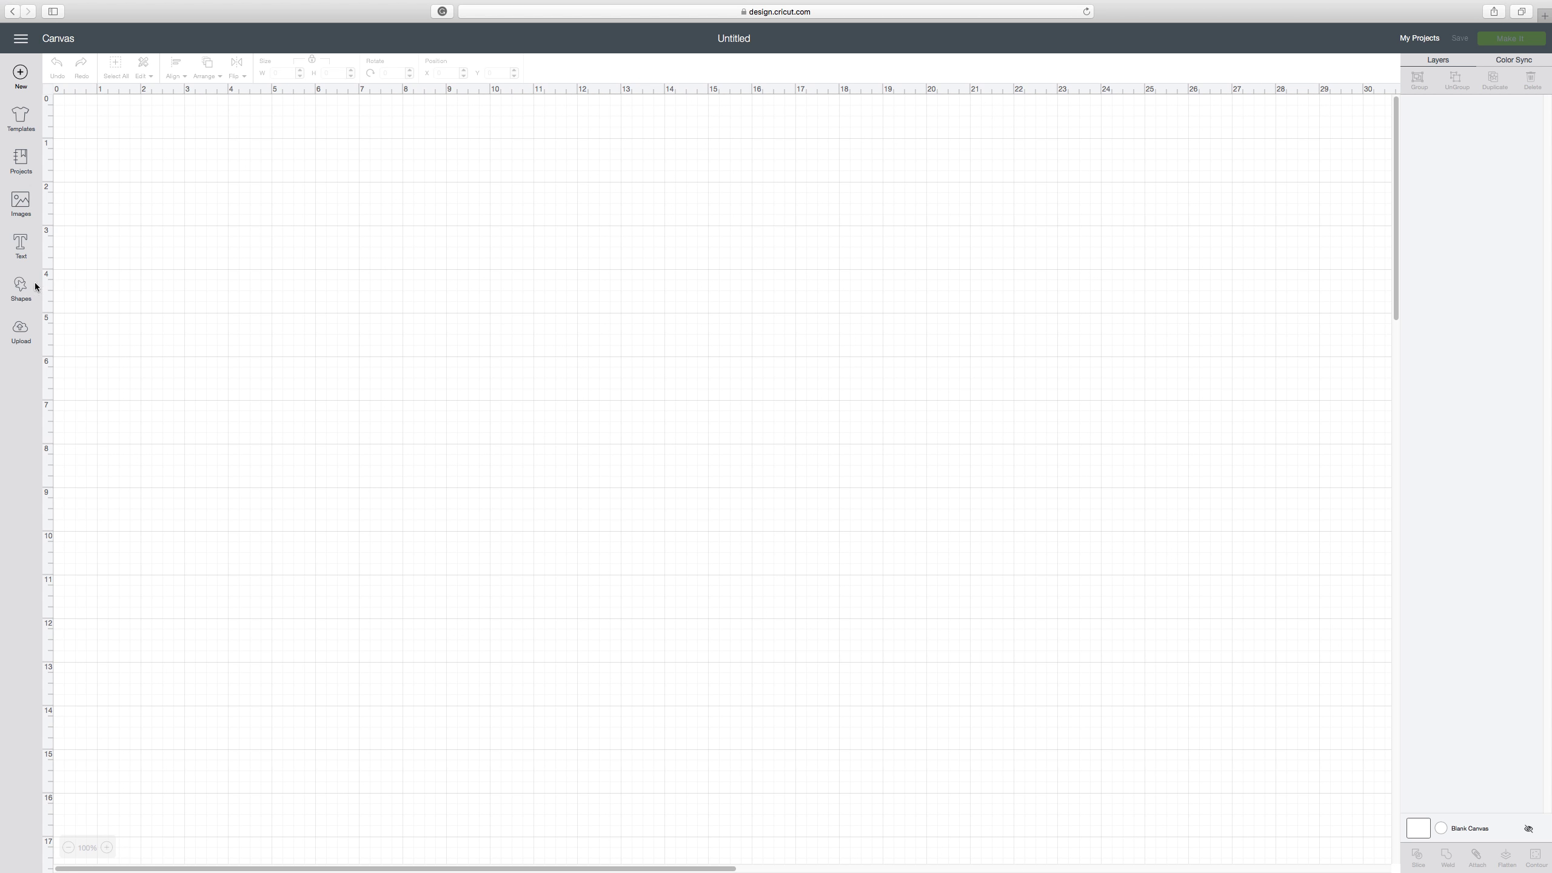
Add a circle from Shapes, place it in the top-left corner and enlarge it to 5 inches wide
{"action": "left_click", "coordinate": [20, 286]}
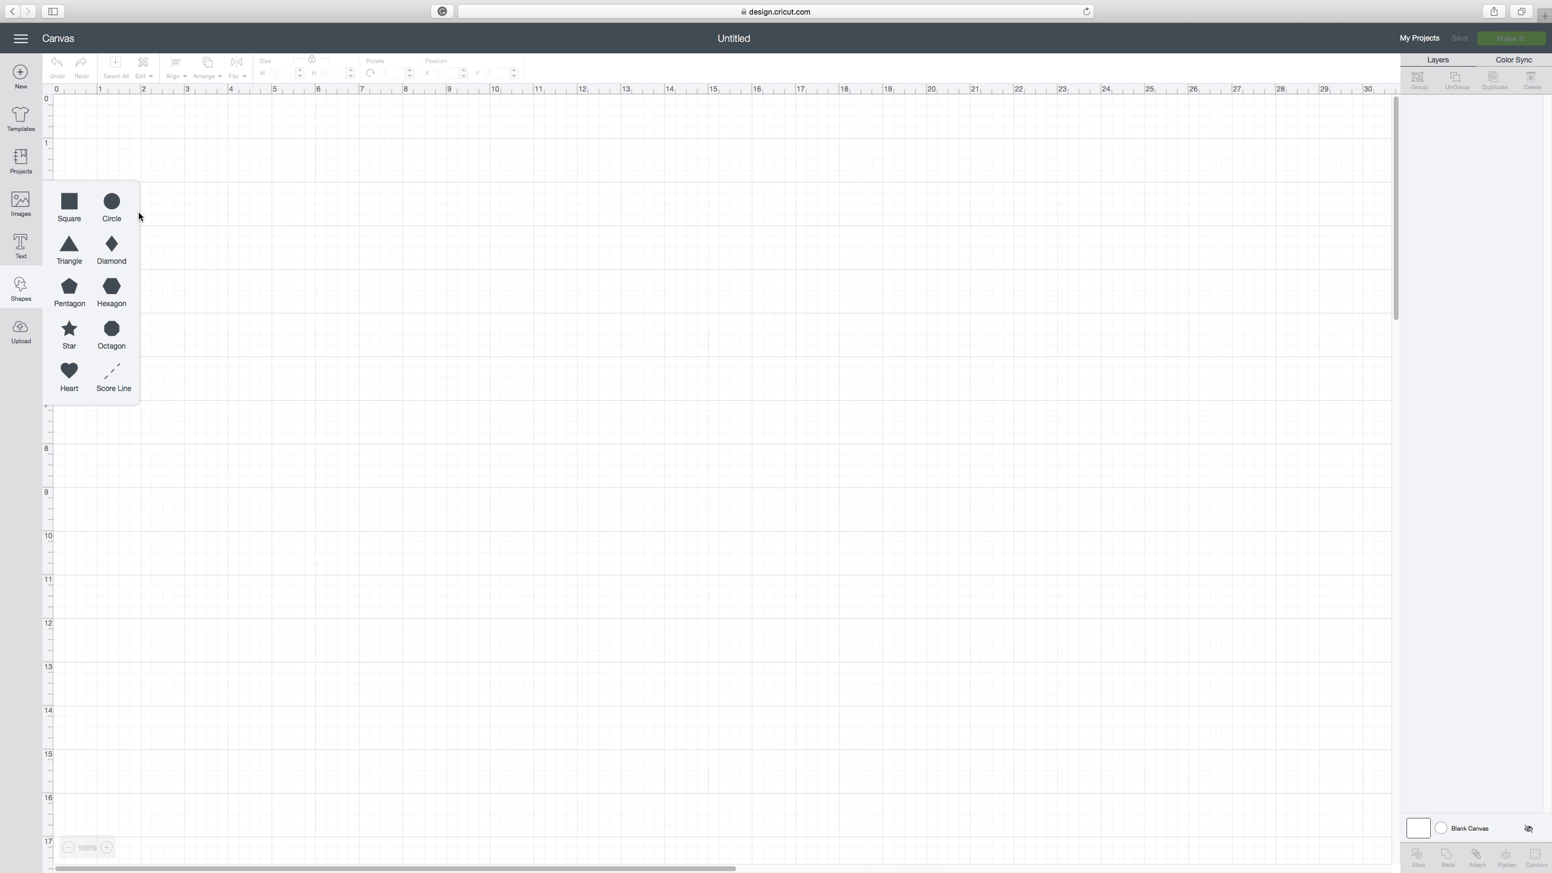
{"action": "left_click", "coordinate": [122, 194]}
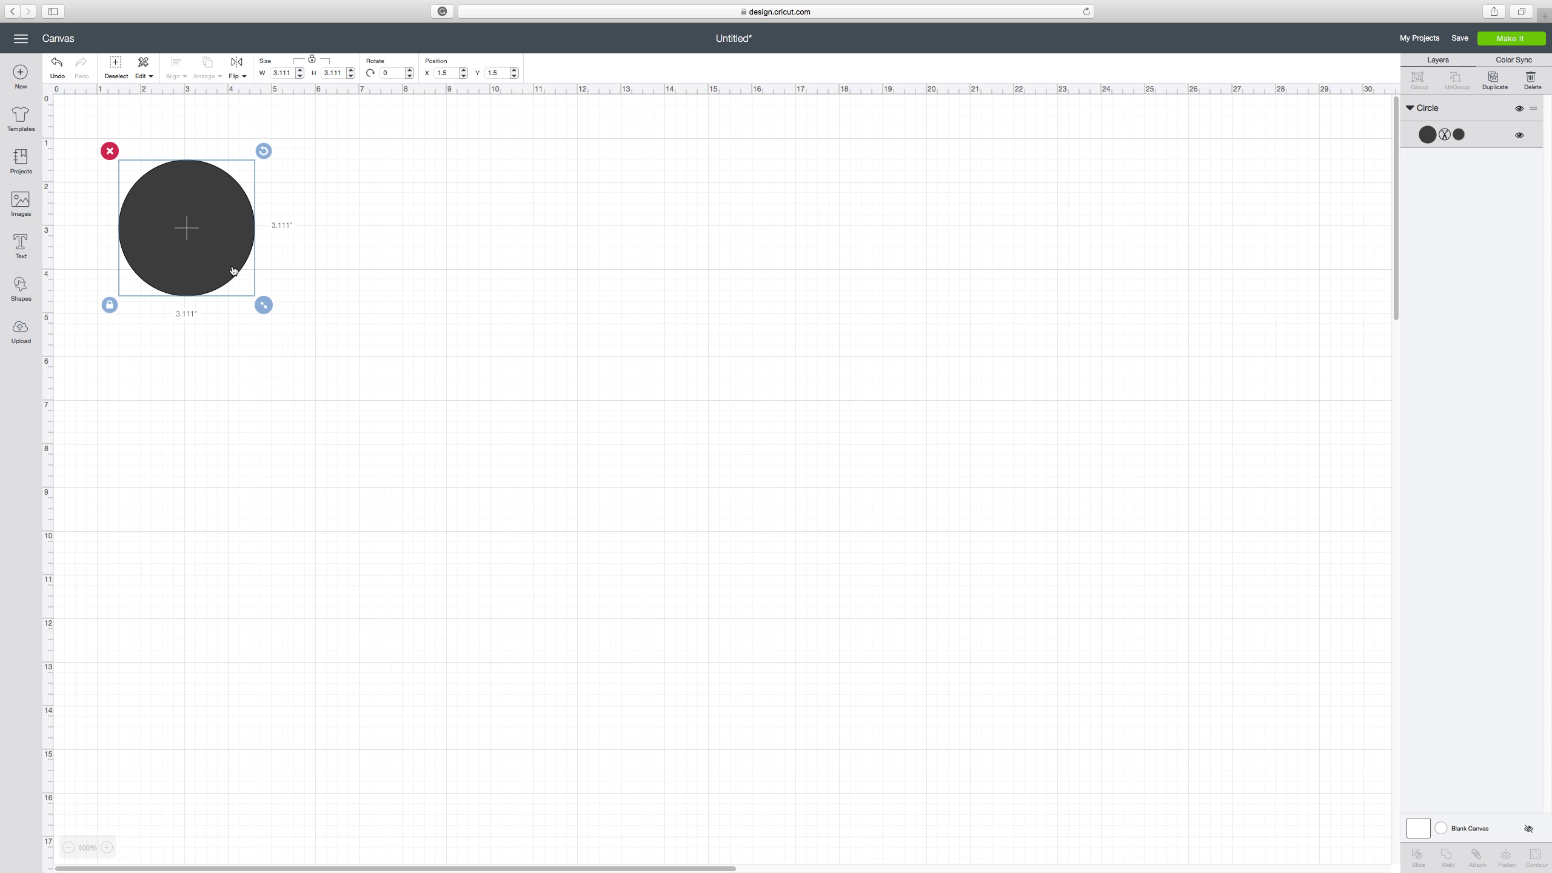
{"action": "left_click_drag", "start_coordinate": [219, 268], "coordinate": [191, 232]}
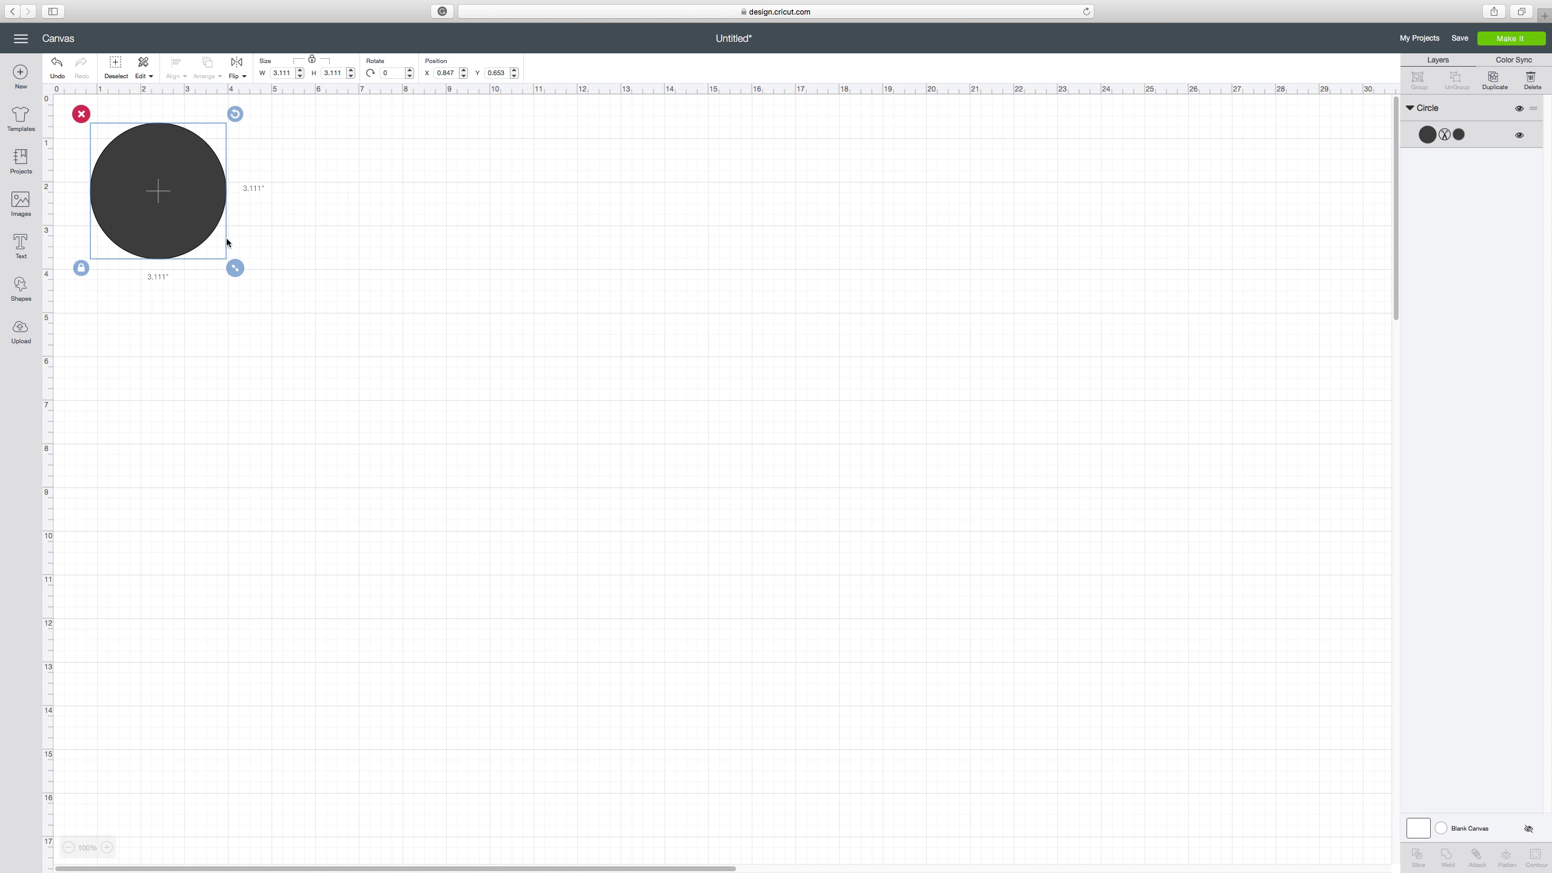
{"action": "left_click", "coordinate": [178, 237]}
{"action": "left_click_drag", "start_coordinate": [177, 238], "coordinate": [272, 335]}
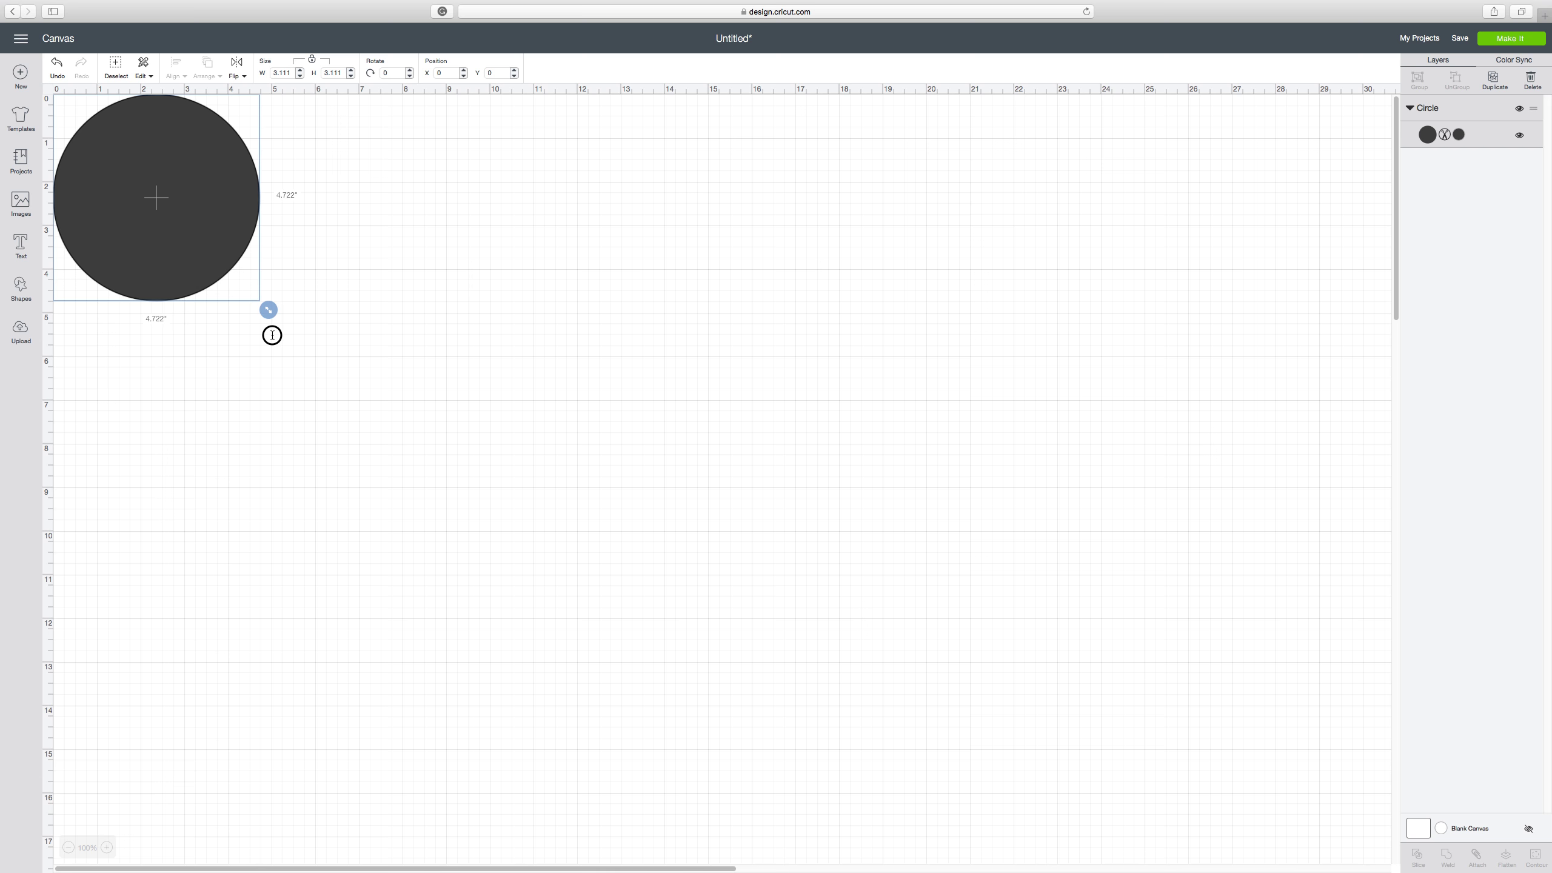
{"action": "left_click_drag", "start_coordinate": [272, 335], "coordinate": [283, 354]}
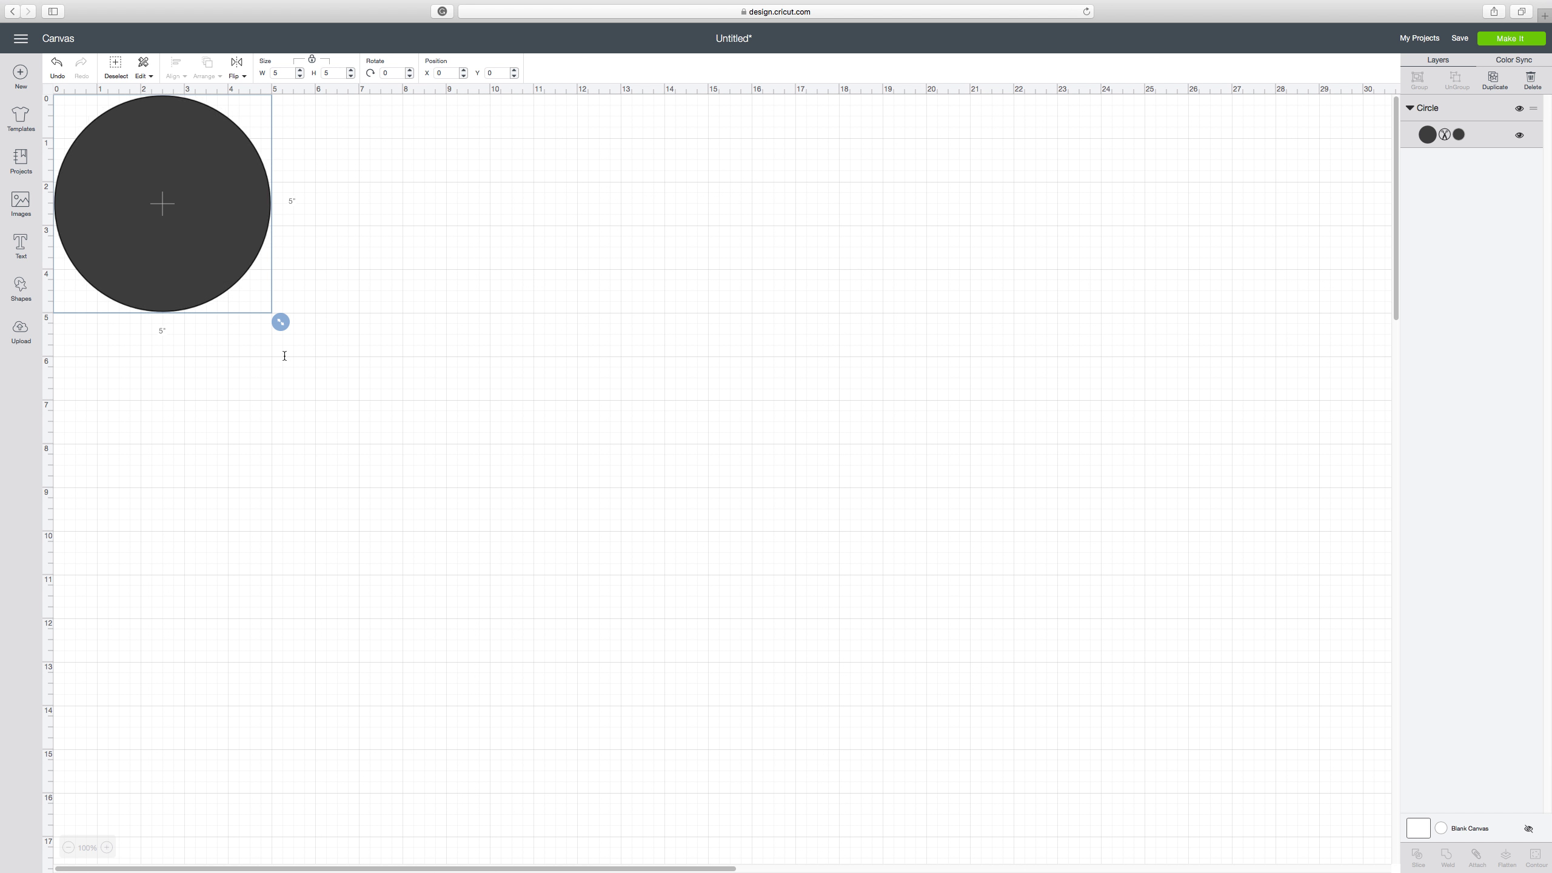
Move the 5-inch circle toward the canvas centre and place a duplicate to its right
{"action": "left_click", "coordinate": [285, 353]}
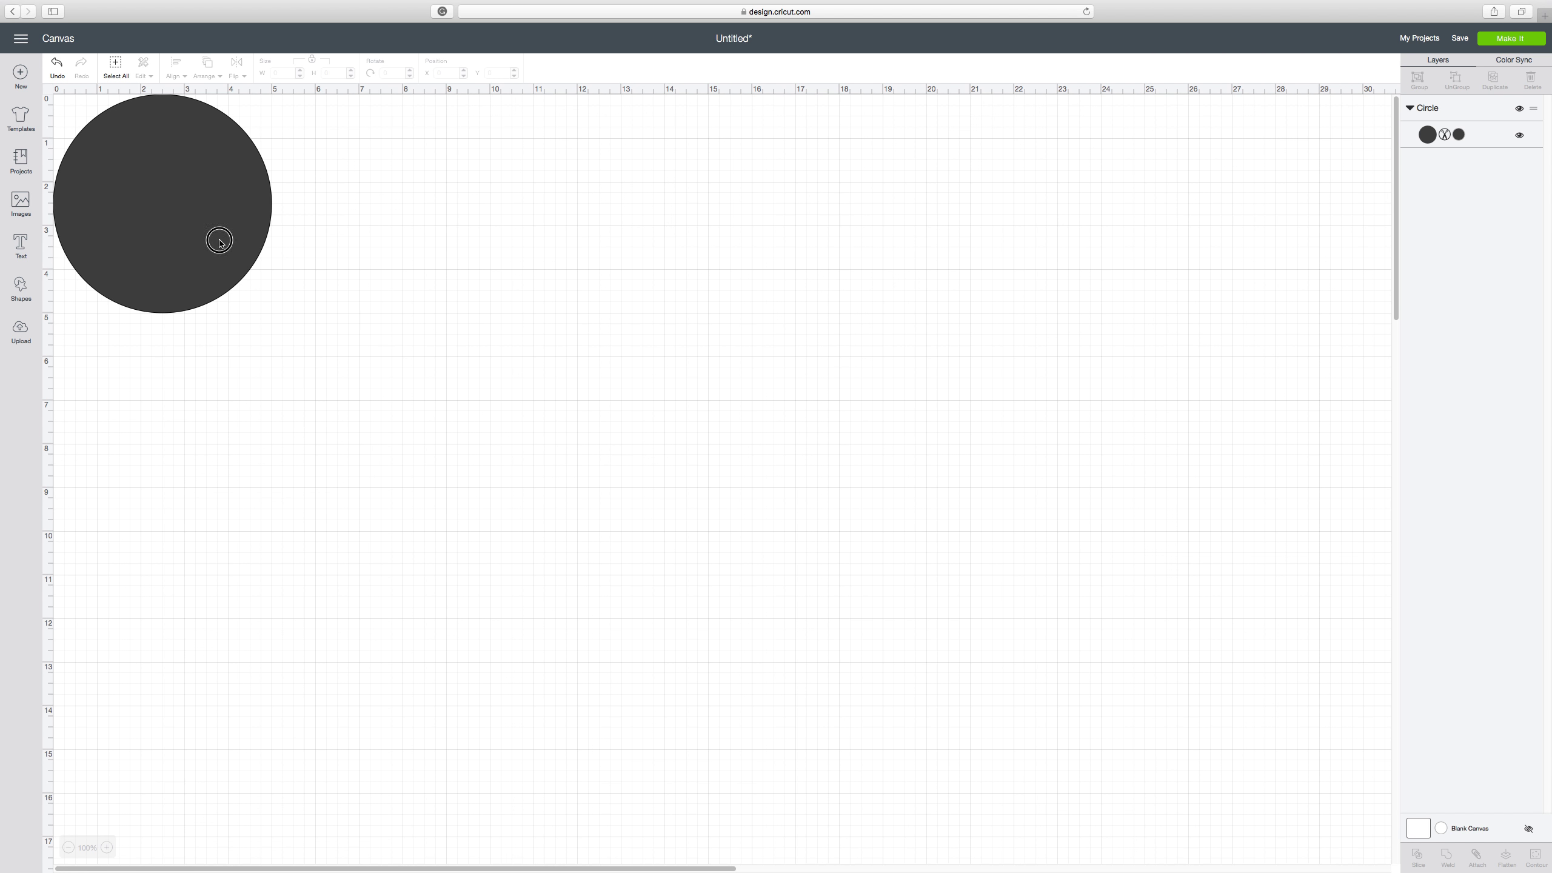
{"action": "left_click_drag", "start_coordinate": [215, 238], "coordinate": [460, 363]}
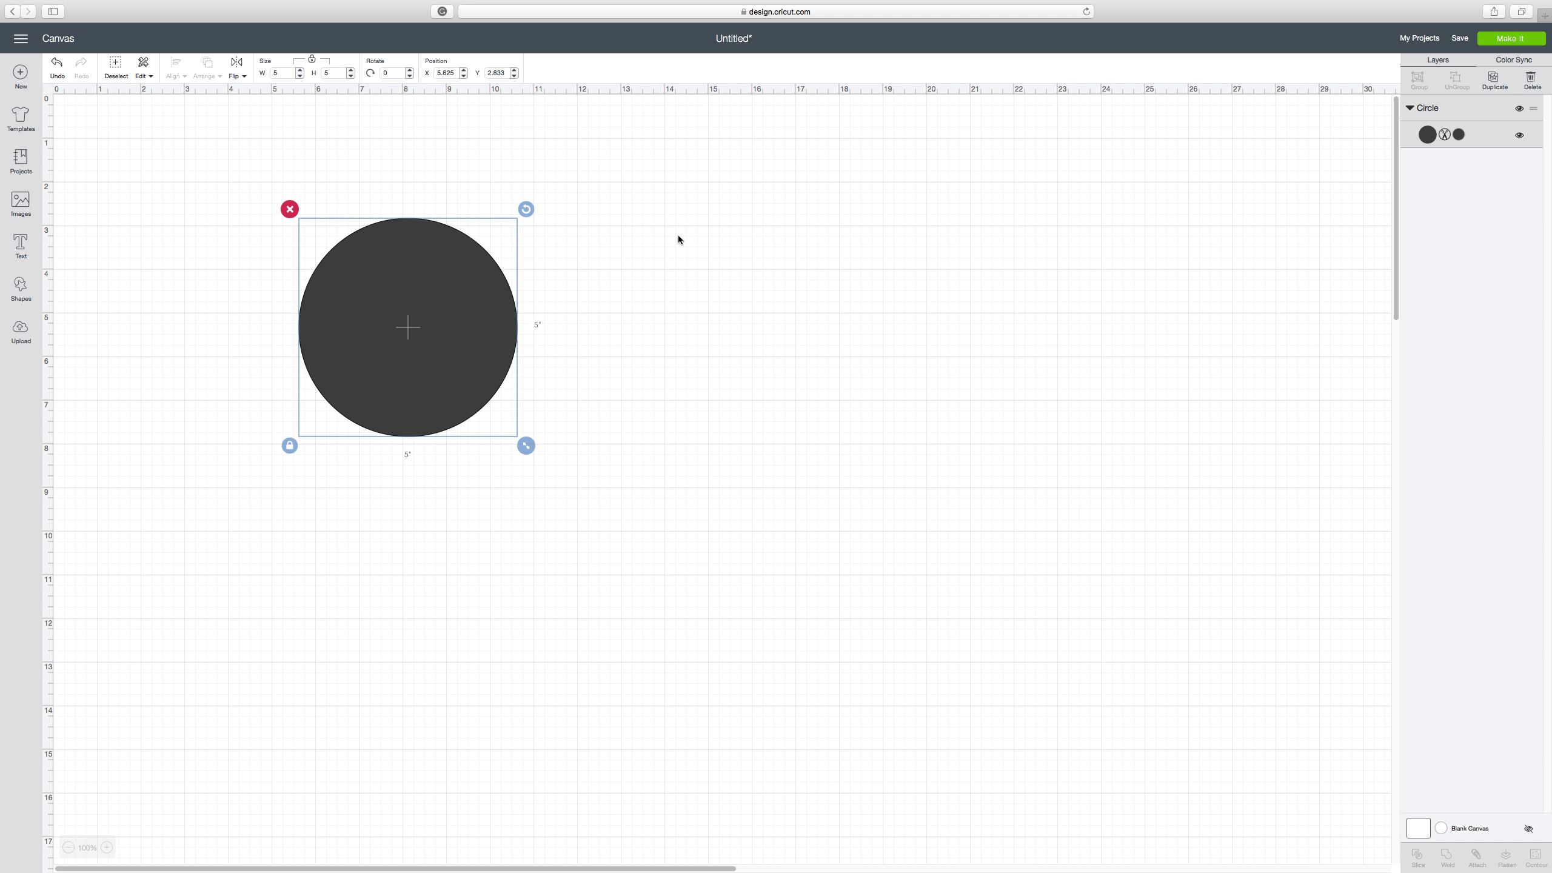
{"action": "left_click", "coordinate": [1494, 78]}
{"action": "left_click_drag", "start_coordinate": [409, 367], "coordinate": [692, 356]}
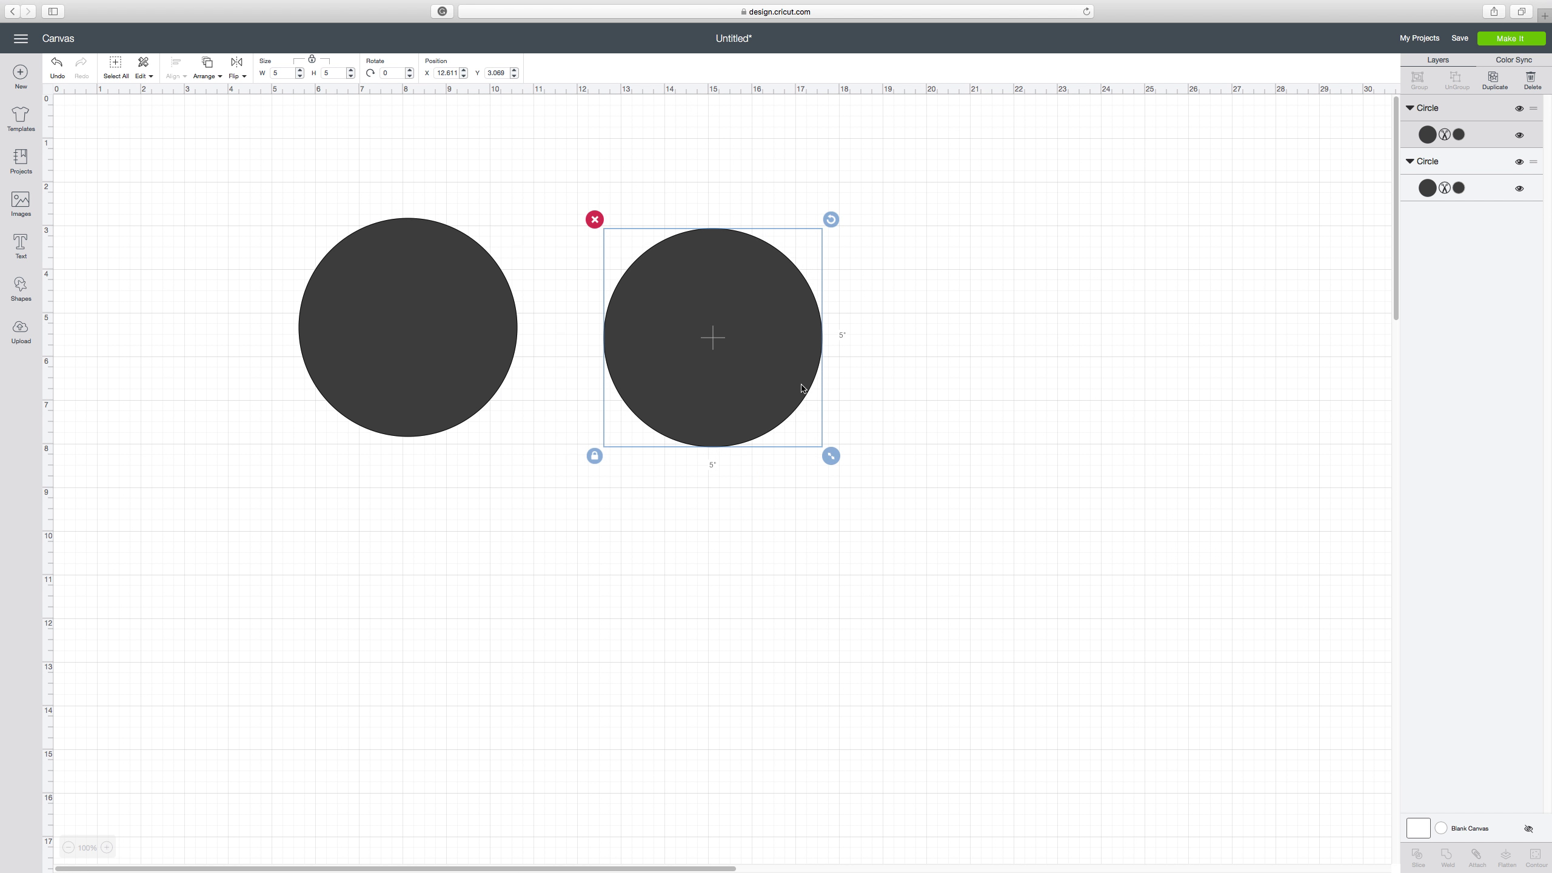
Set the copy's height to 4 inches and nudge it closer to the big circle
{"action": "left_click", "coordinate": [339, 73]}
{"action": "double_click", "coordinate": [338, 73]}
{"action": "key", "text": "Return"}
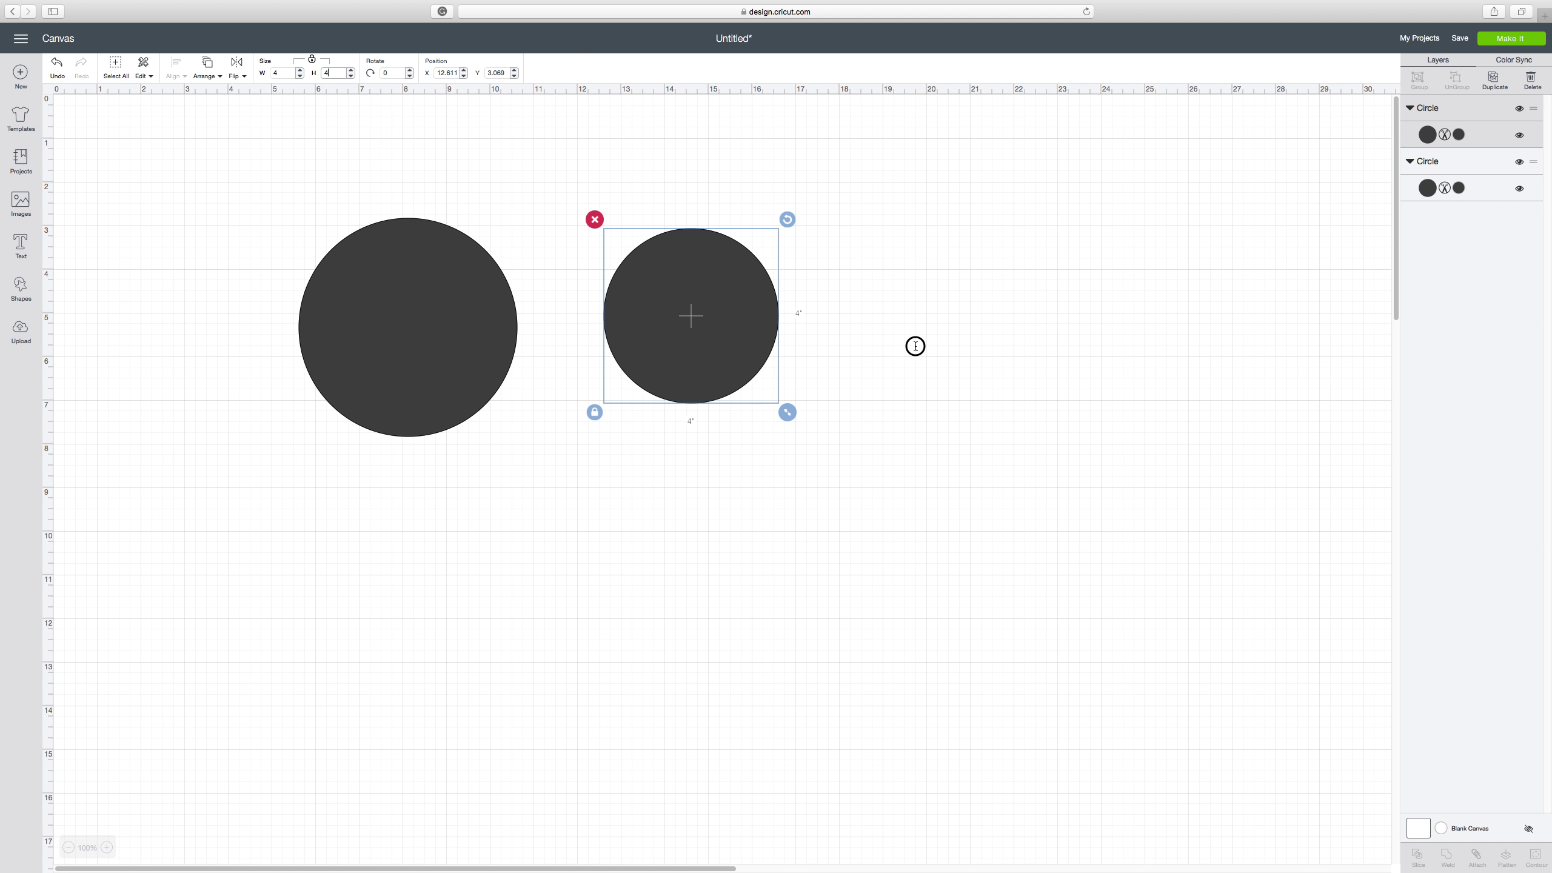
{"action": "left_click", "coordinate": [915, 343]}
{"action": "left_click", "coordinate": [710, 337]}
{"action": "mouse_move", "coordinate": [668, 326]}
{"action": "left_mouse_down"}
{"action": "mouse_move", "coordinate": [549, 355]}
{"action": "mouse_move", "coordinate": [430, 337]}
{"action": "mouse_move", "coordinate": [429, 350]}
{"action": "mouse_move", "coordinate": [686, 312]}
{"action": "left_mouse_up"}
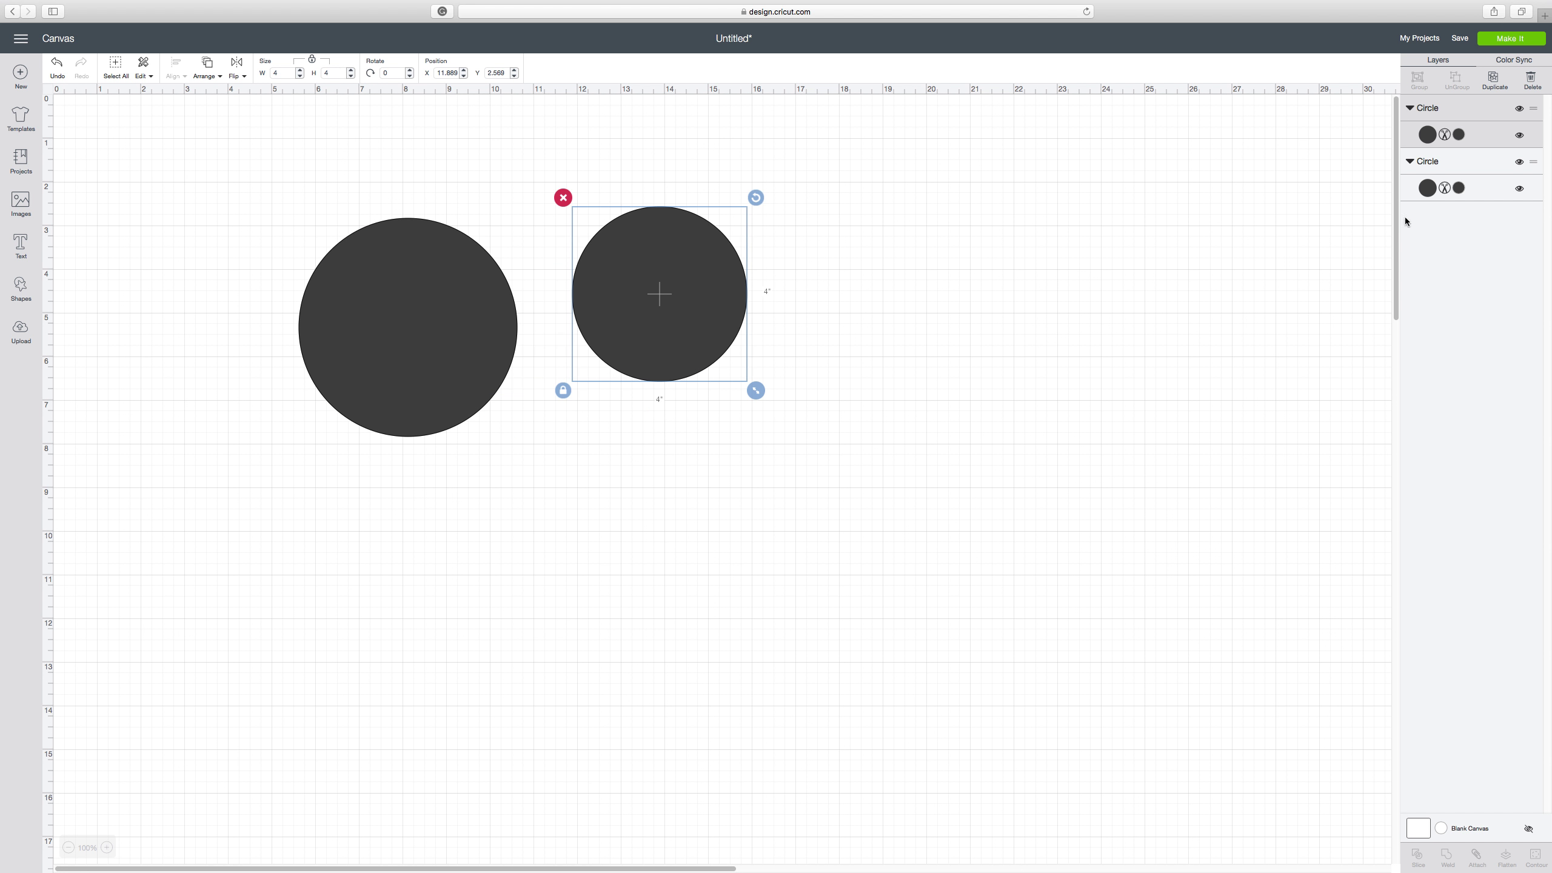
Duplicate the 4-inch circle and shrink the copy to 3 inches wide
{"action": "left_click", "coordinate": [1494, 80]}
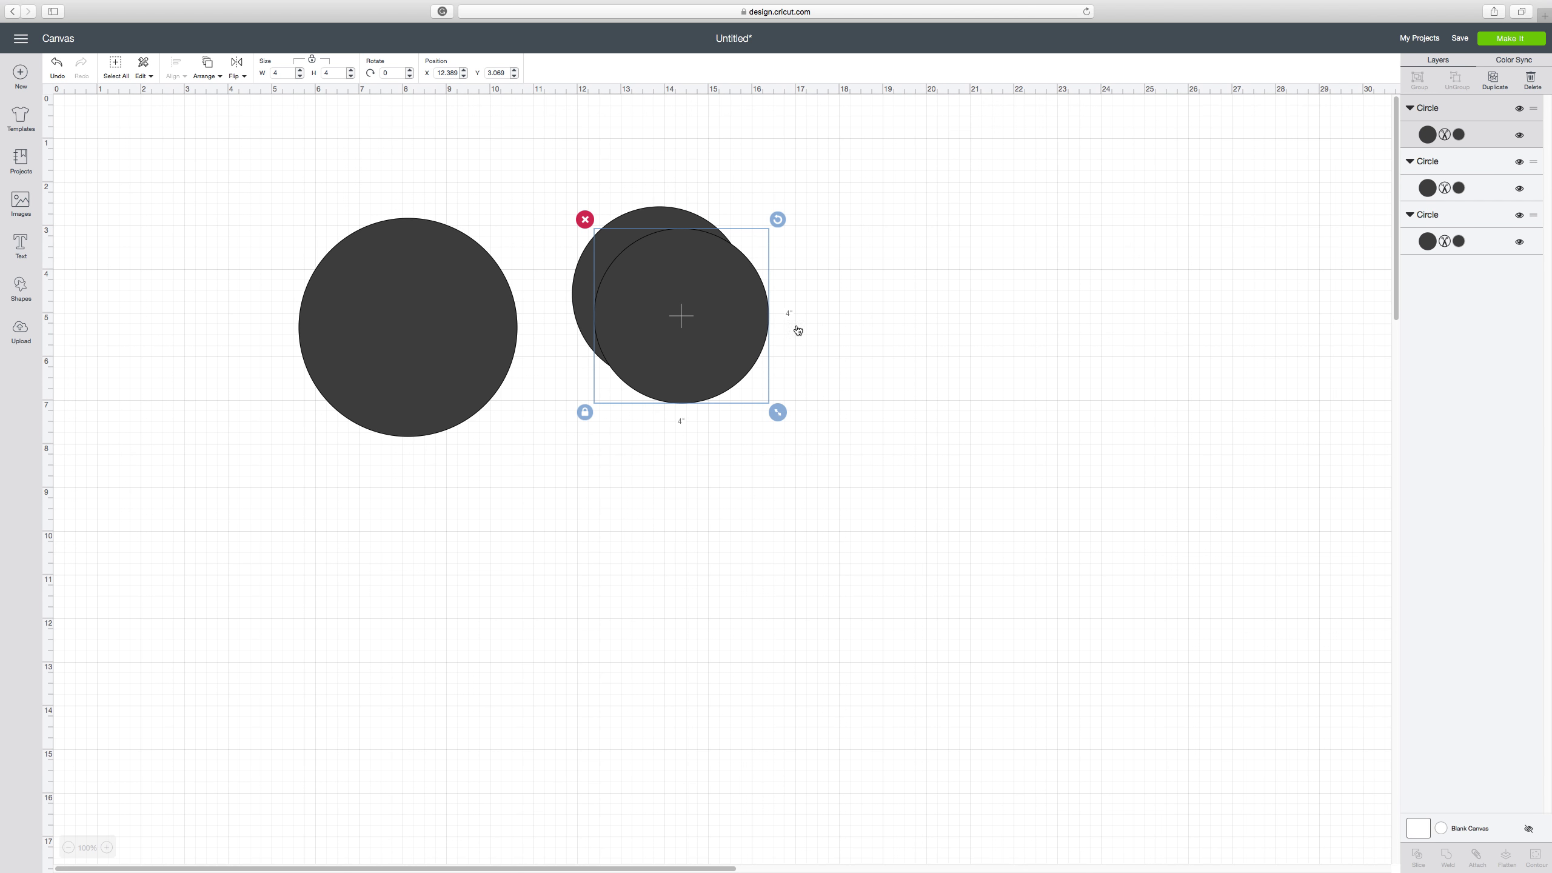
{"action": "left_click_drag", "start_coordinate": [725, 347], "coordinate": [618, 528]}
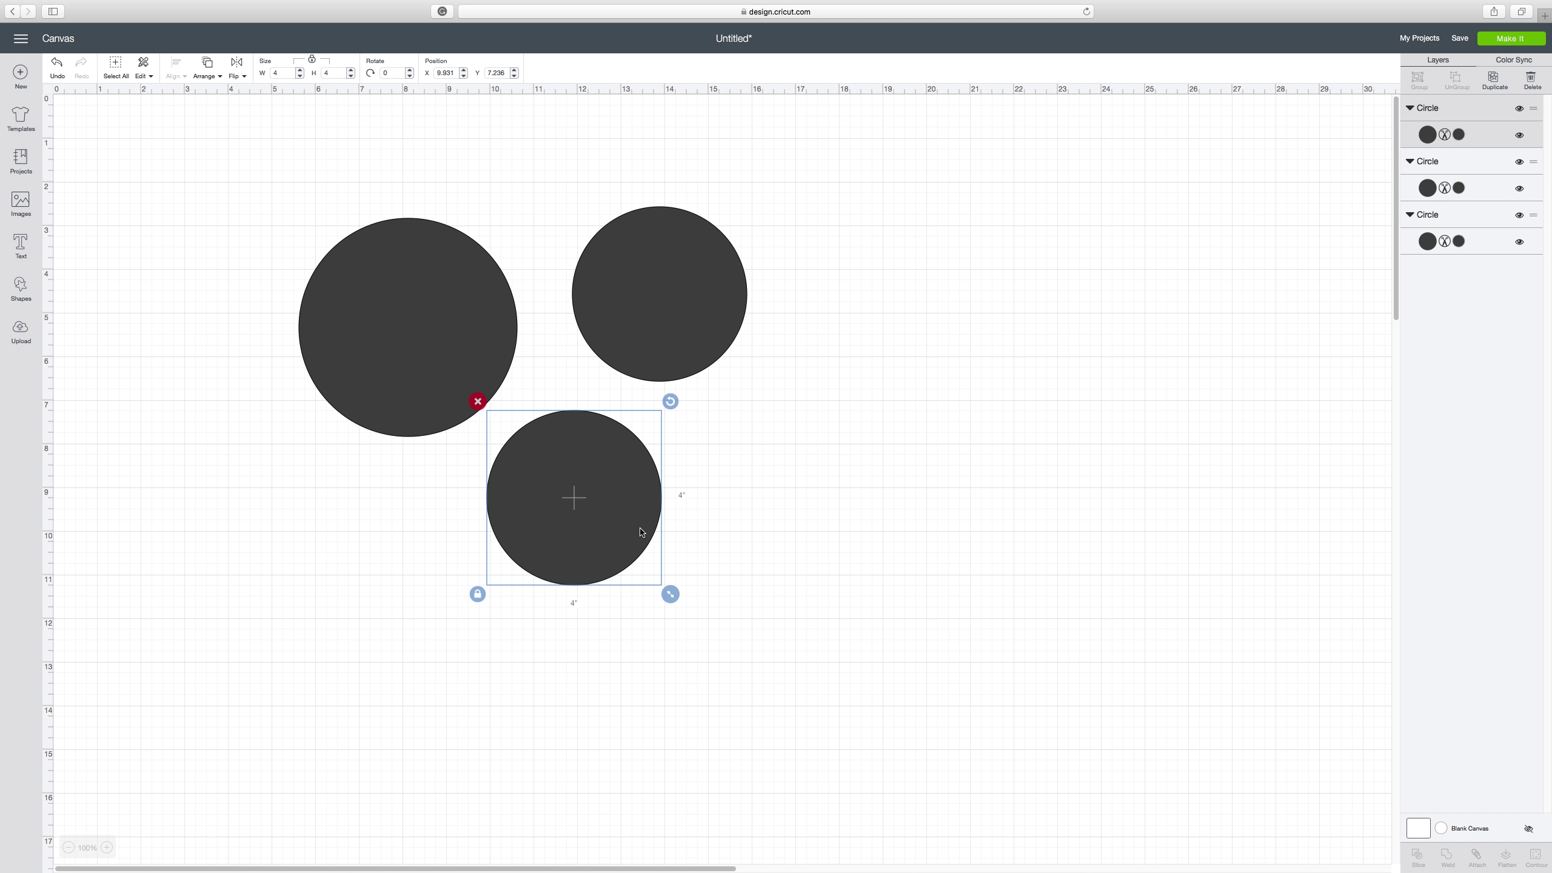
{"action": "left_click", "coordinate": [331, 72]}
{"action": "left_click", "coordinate": [282, 74]}
{"action": "key", "text": "Return"}
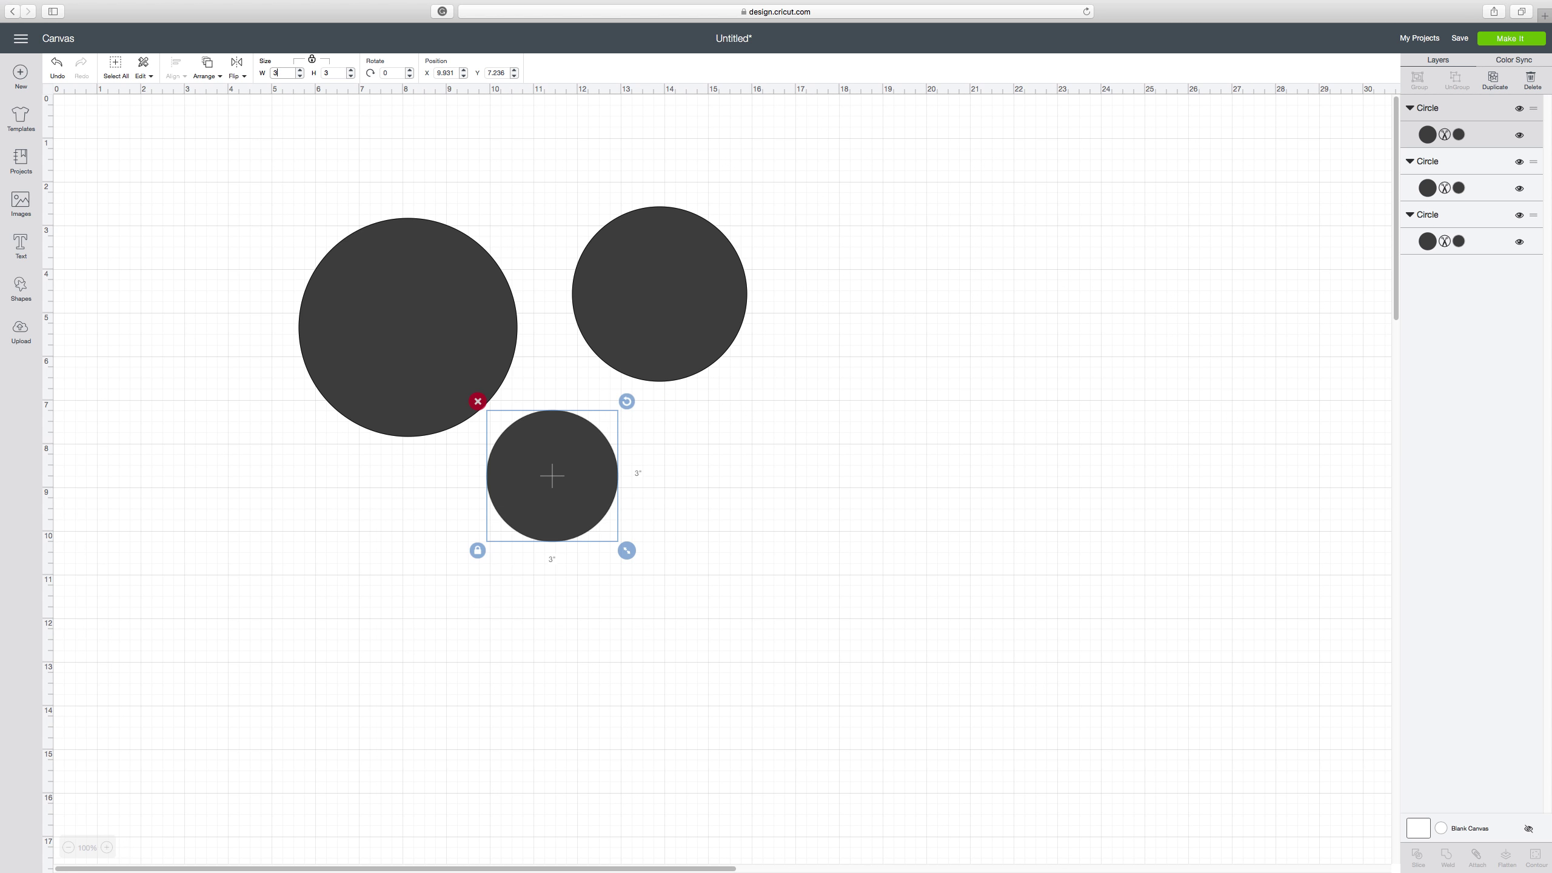
Arrange the 5-, 4- and 3-inch circles side by side, largest to smallest
{"action": "left_click_drag", "start_coordinate": [540, 529], "coordinate": [842, 323]}
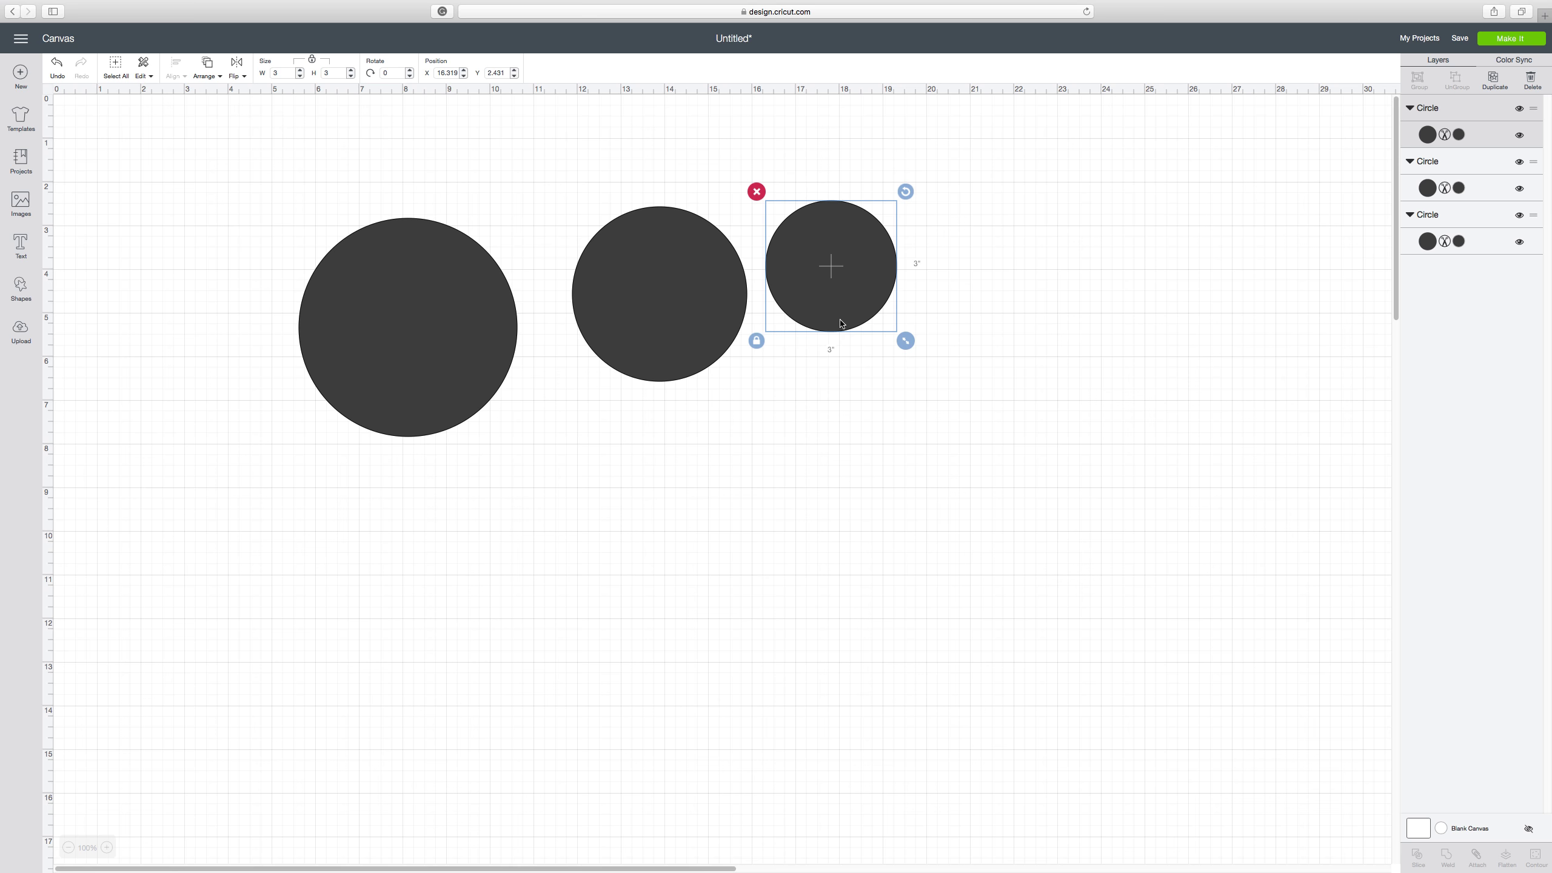
{"action": "left_click", "coordinate": [690, 311]}
{"action": "left_click_drag", "start_coordinate": [698, 306], "coordinate": [658, 312]}
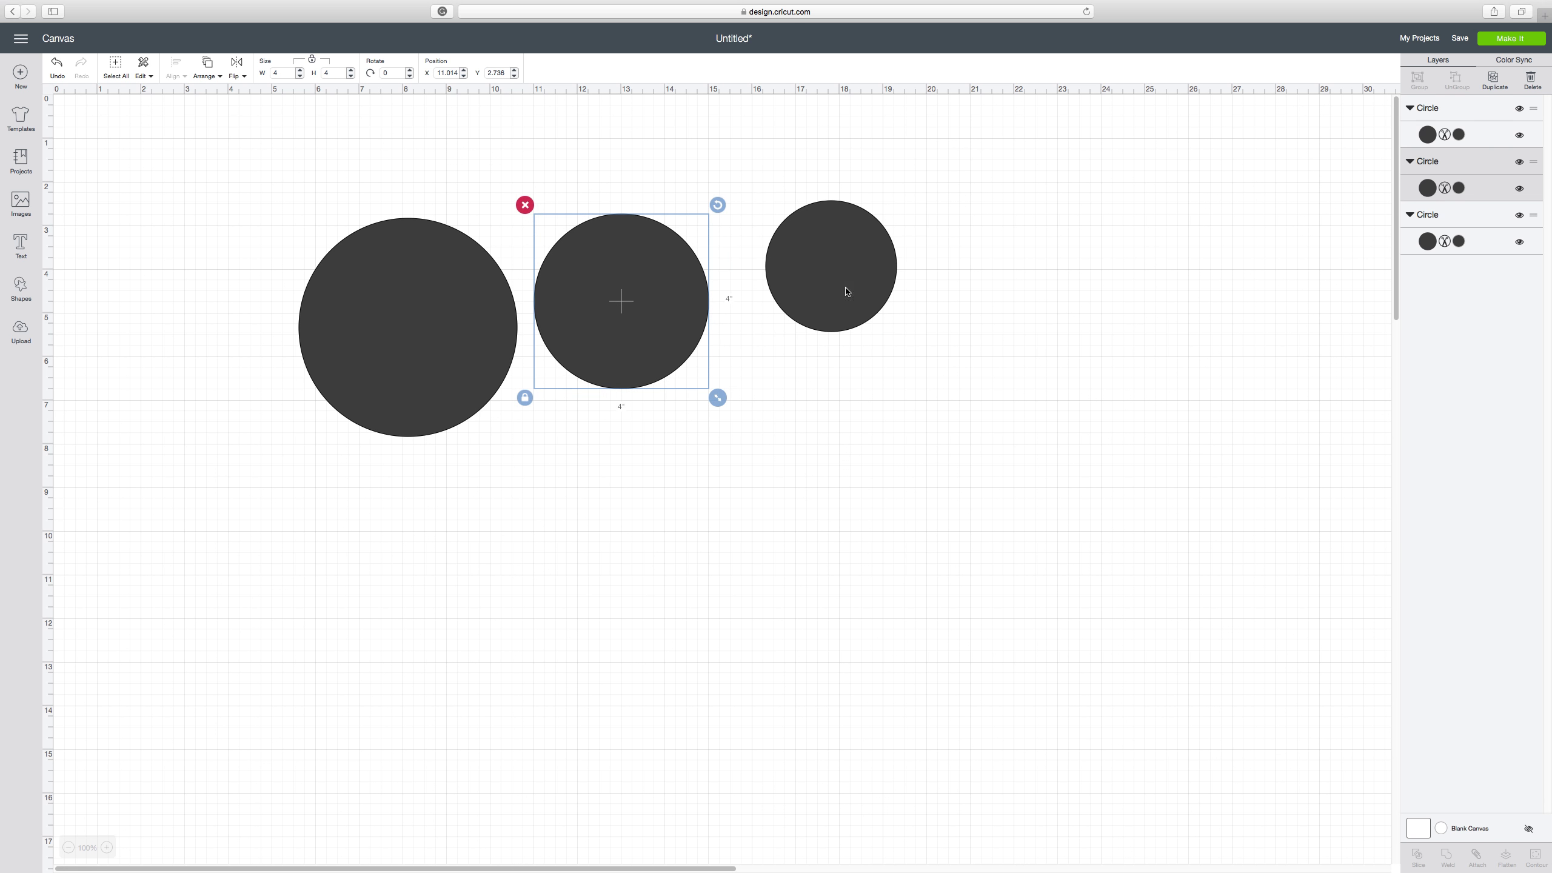
{"action": "left_click", "coordinate": [845, 290]}
{"action": "left_click_drag", "start_coordinate": [845, 291], "coordinate": [805, 298]}
{"action": "left_click", "coordinate": [961, 272]}
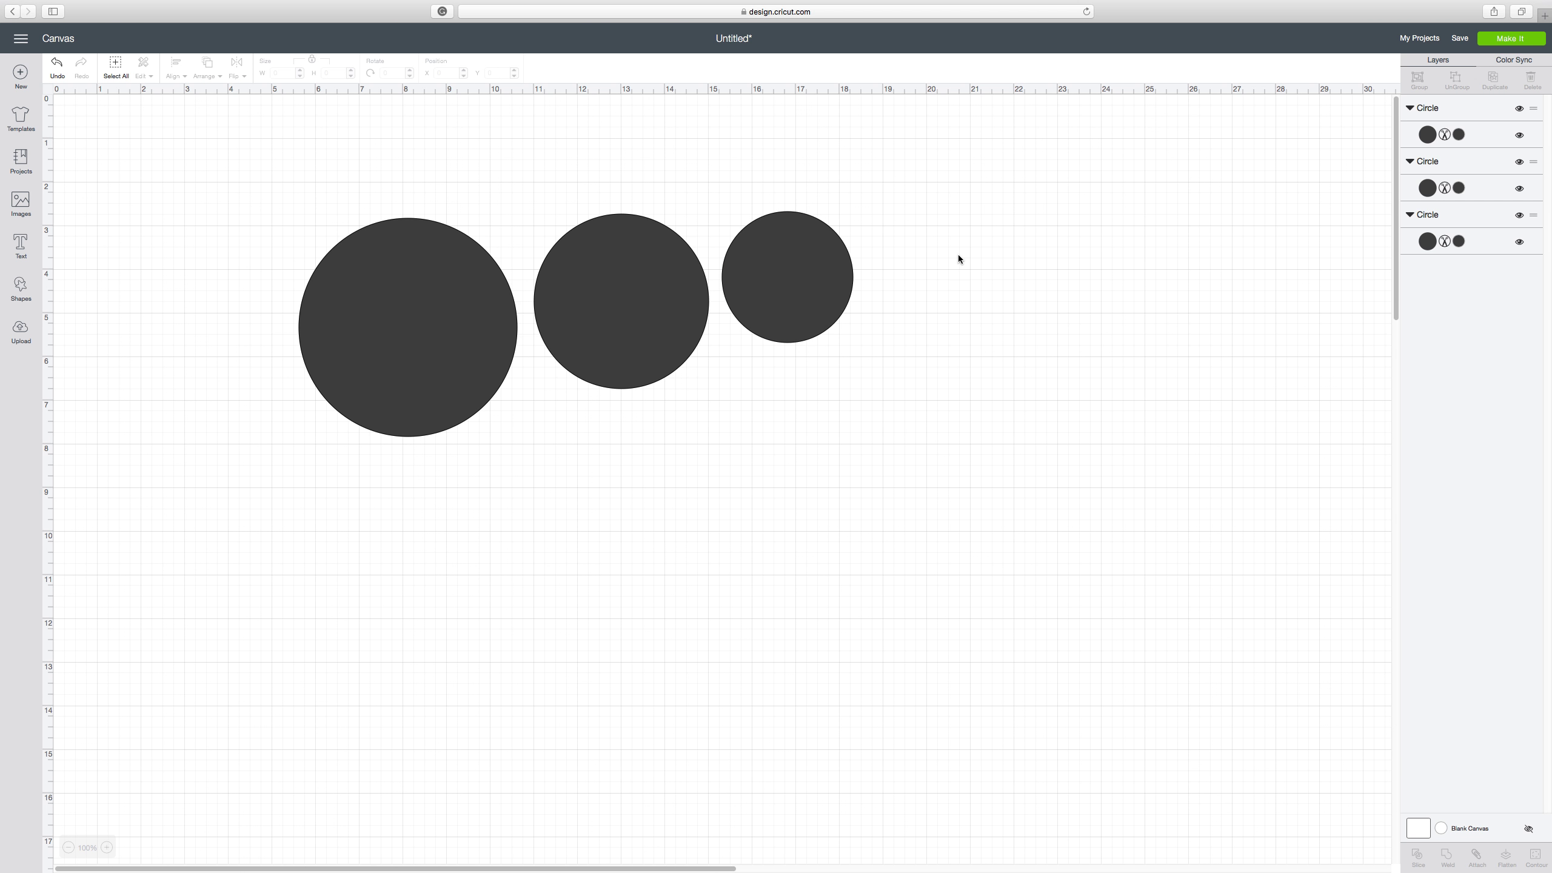
{"action": "left_click", "coordinate": [800, 322]}
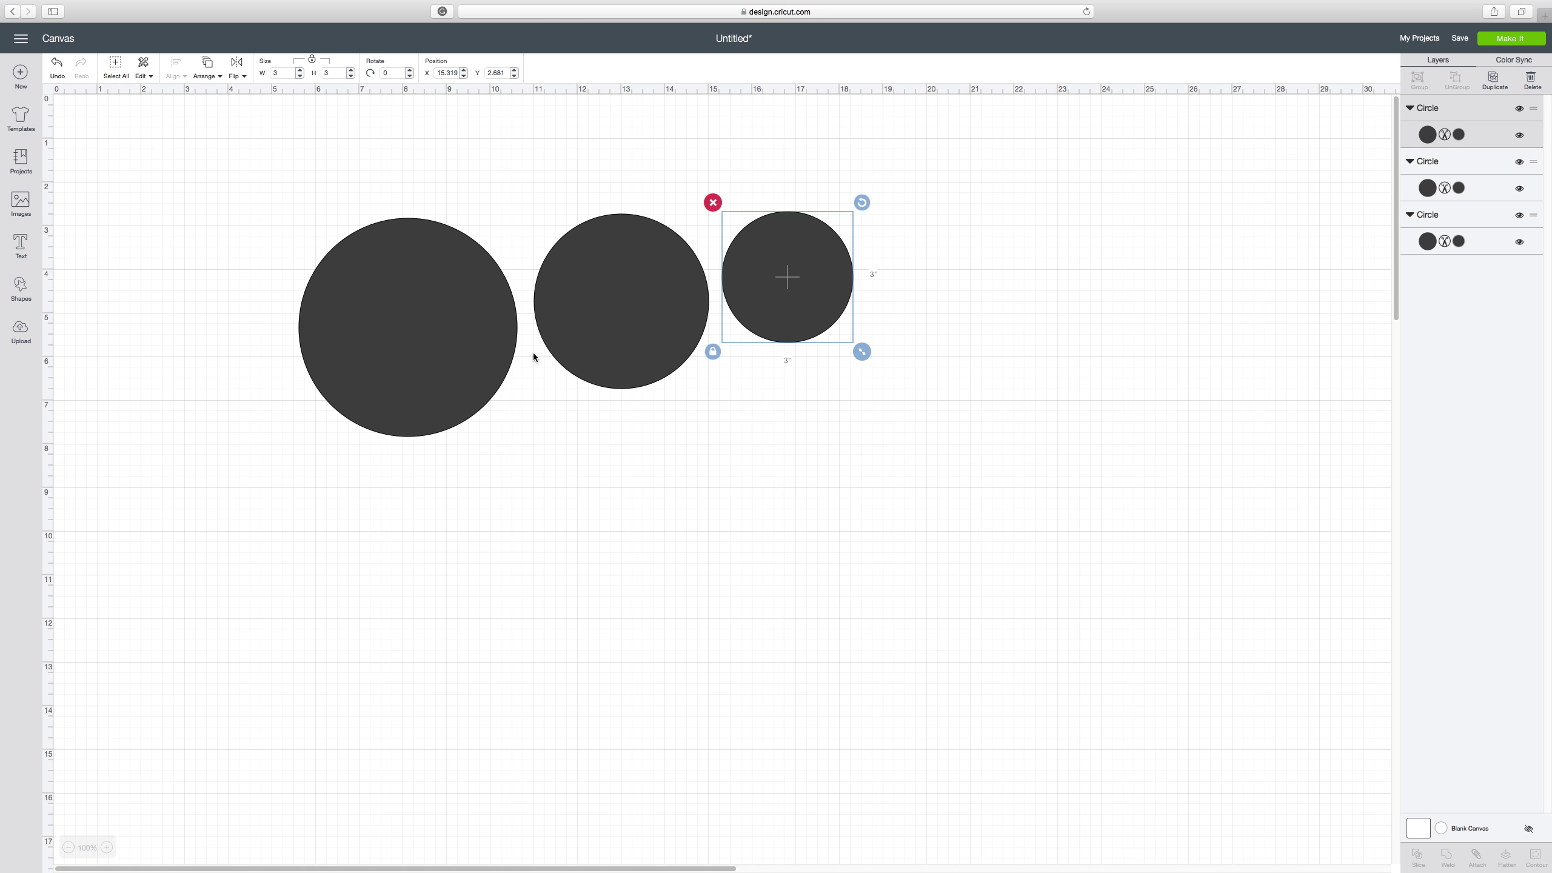
{"action": "left_click", "coordinate": [911, 288]}
{"action": "left_click", "coordinate": [766, 307]}
{"action": "left_click", "coordinate": [663, 318]}
{"action": "left_click", "coordinate": [435, 340]}
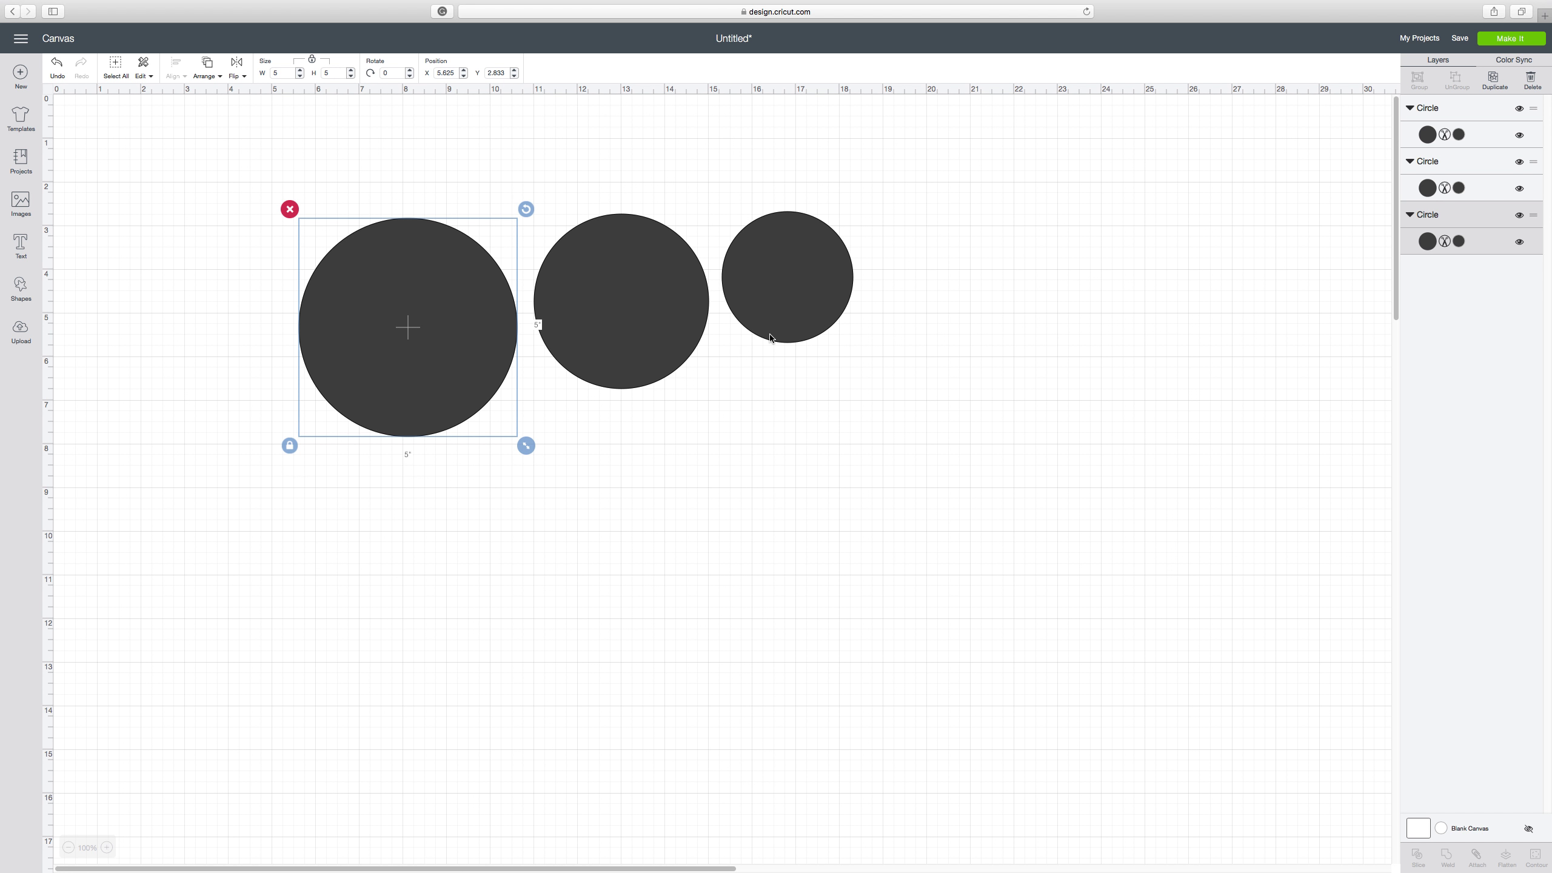
{"action": "left_click", "coordinate": [420, 151]}
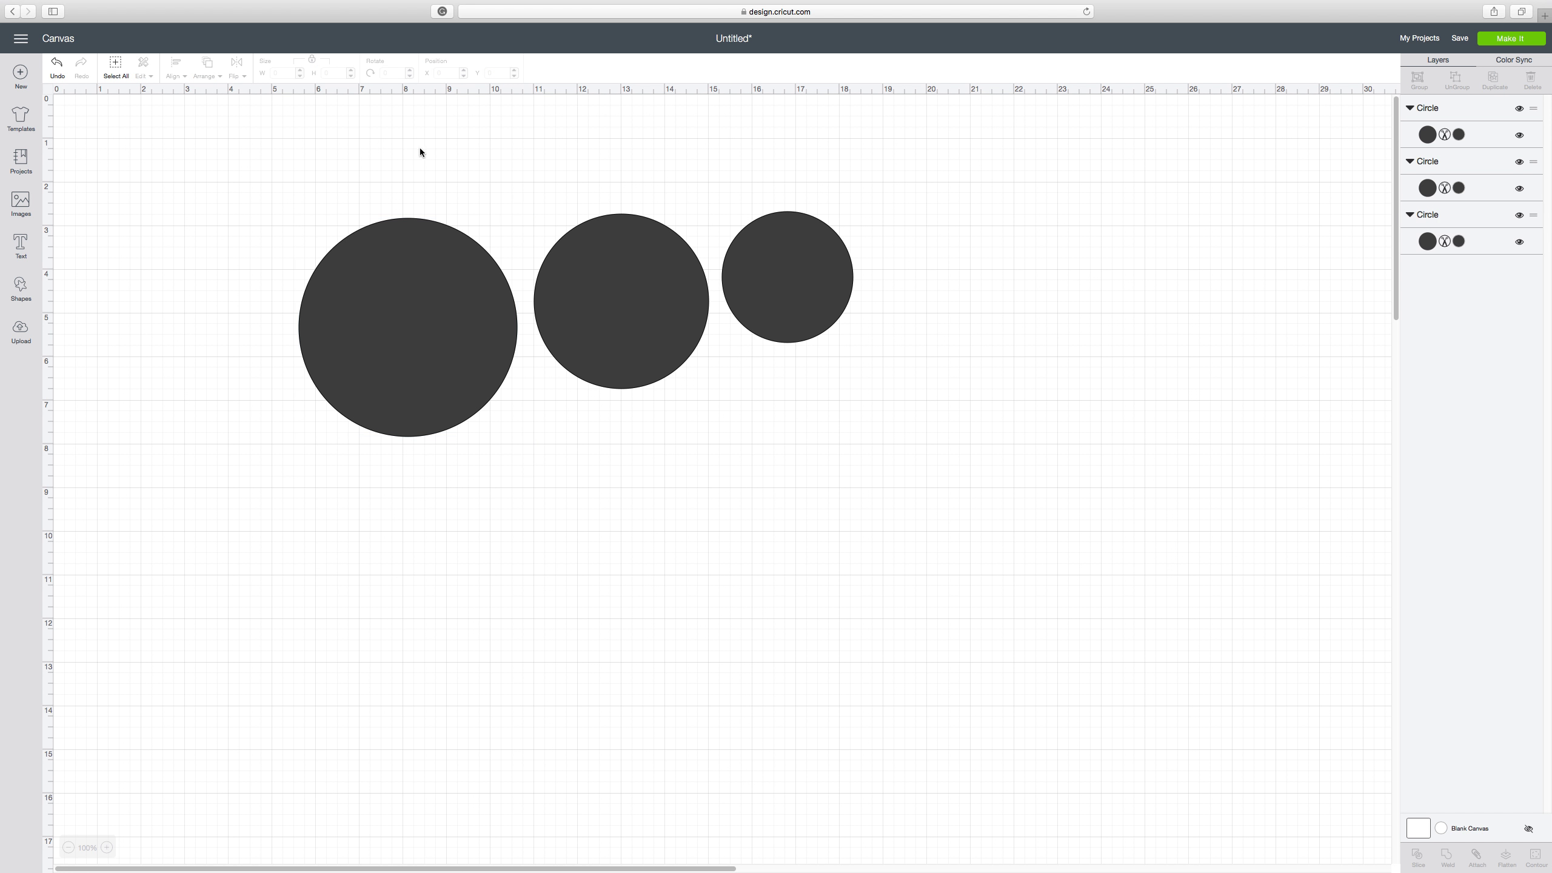
{"action": "left_click", "coordinate": [786, 322]}
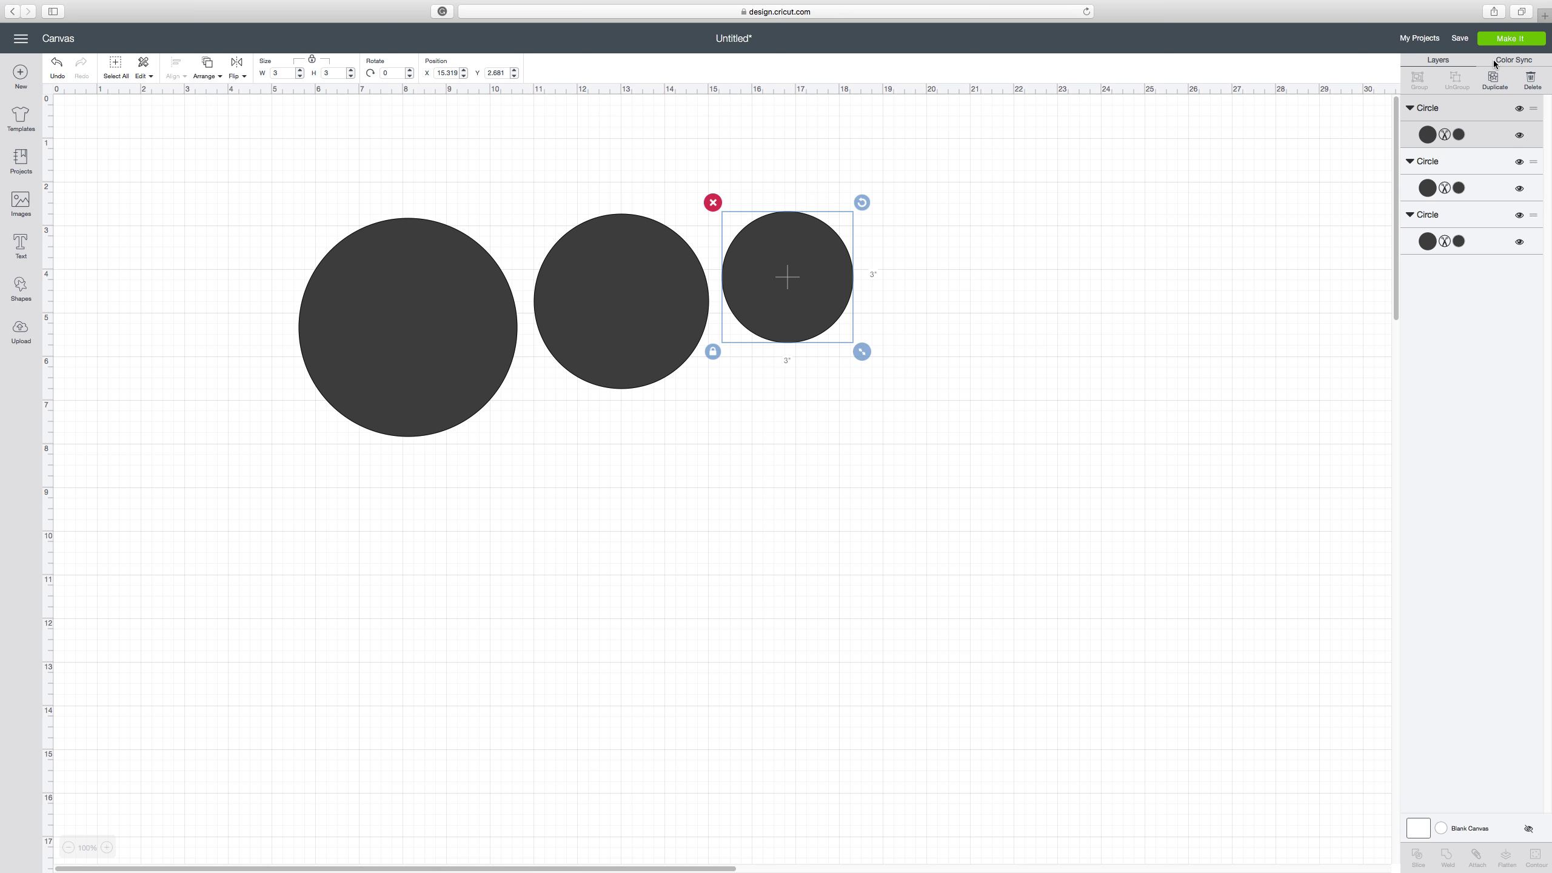
Duplicate the 3-inch circle, set the copy's height to 2.5 inches and place it below the row
{"action": "left_click", "coordinate": [1495, 79]}
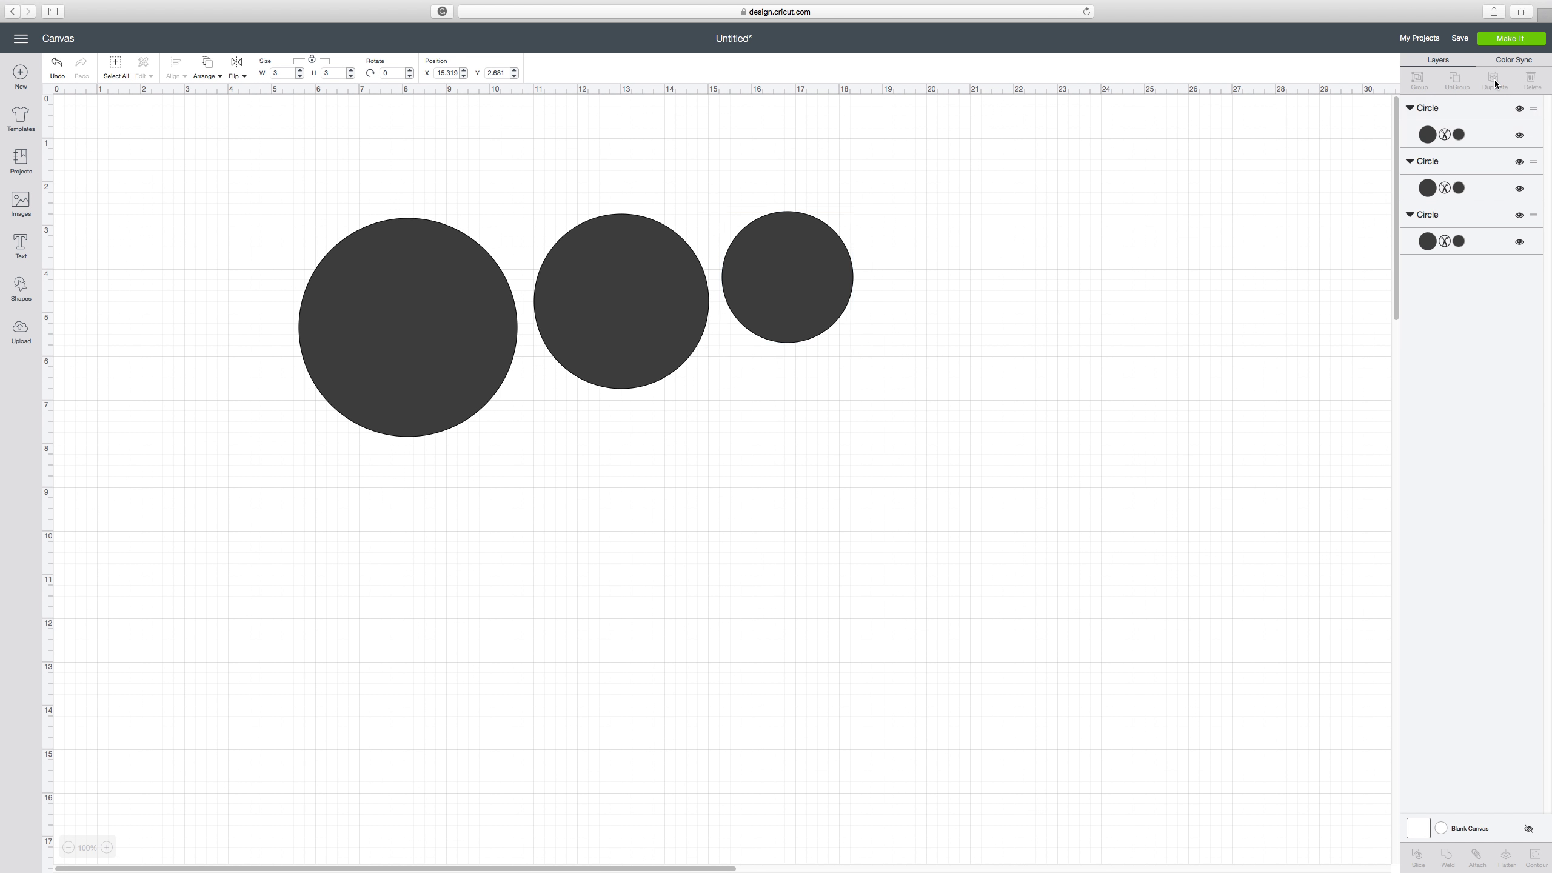
{"action": "left_click_drag", "start_coordinate": [852, 329], "coordinate": [605, 520]}
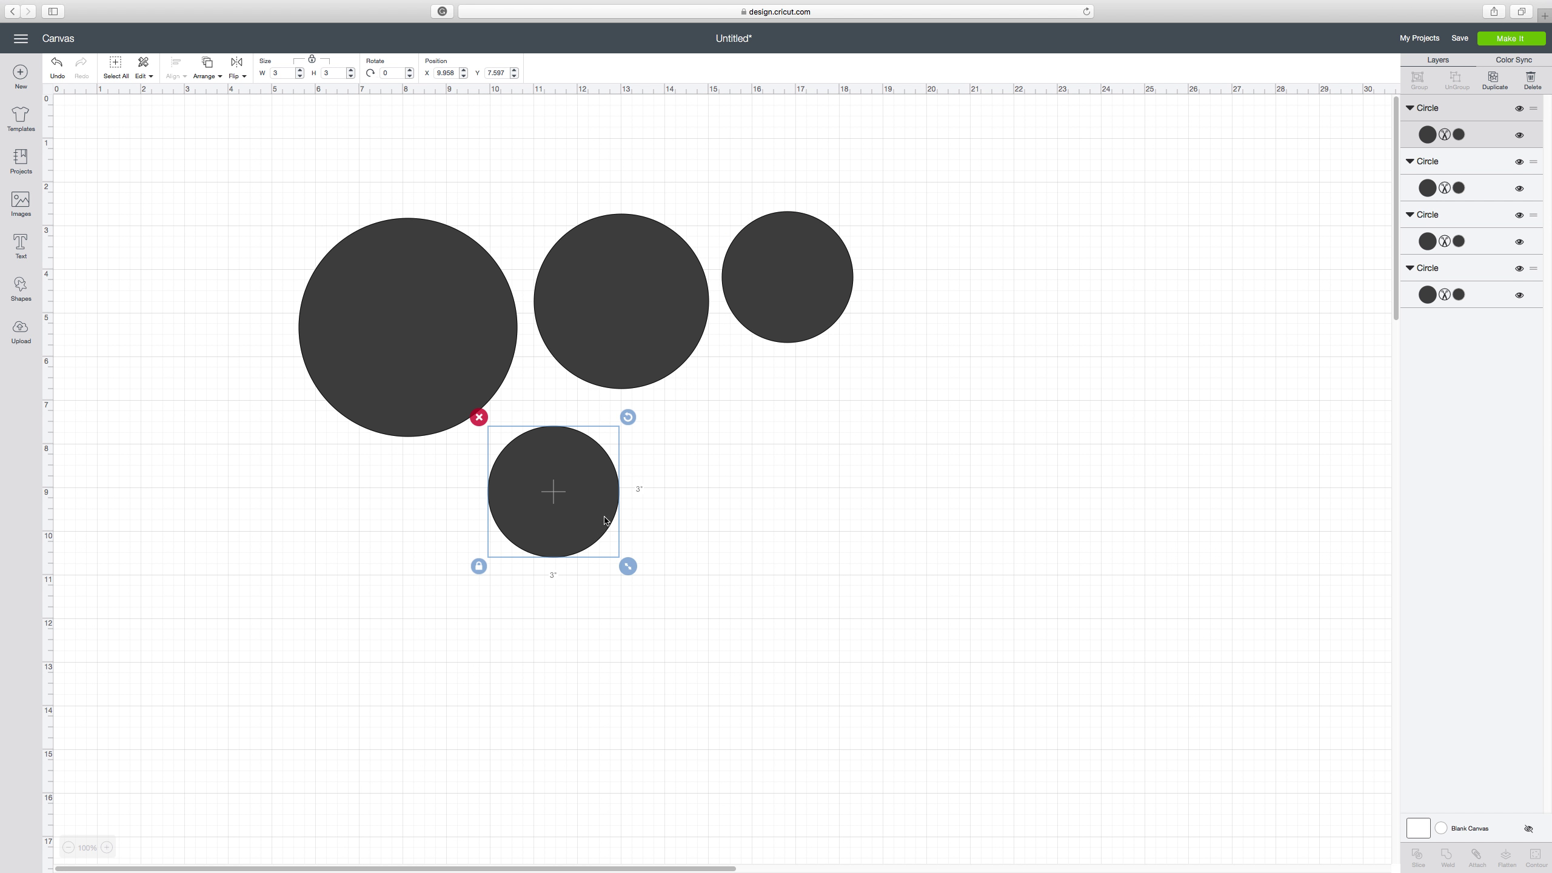
{"action": "left_click", "coordinate": [326, 73]}
{"action": "type", "text": "2.5"}
{"action": "key", "text": "Return"}
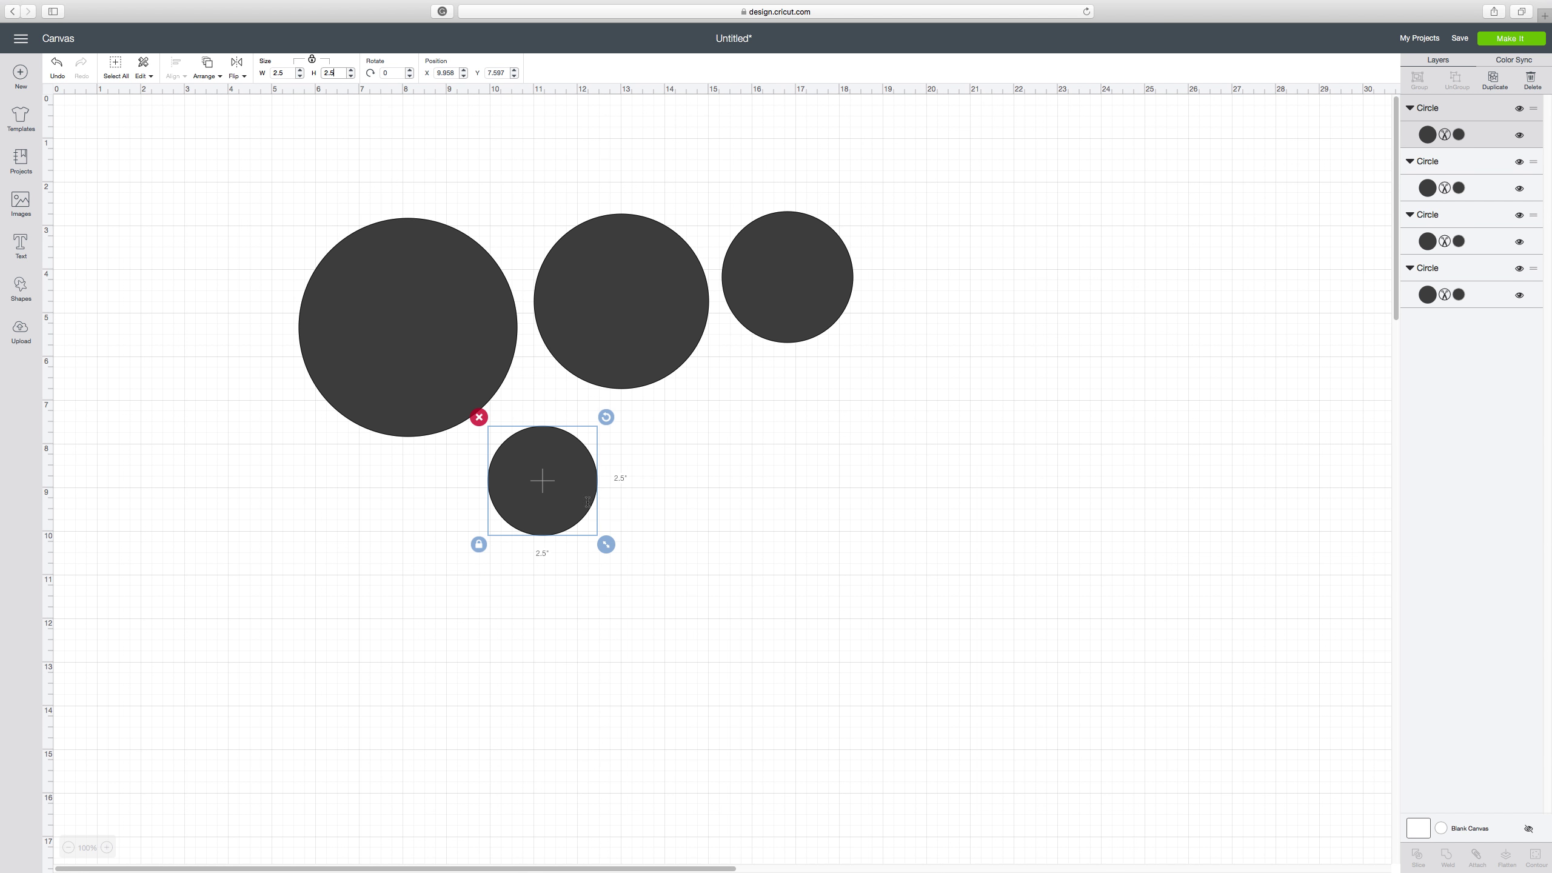
{"action": "mouse_move", "coordinate": [571, 489]}
{"action": "left_mouse_down"}
{"action": "mouse_move", "coordinate": [828, 284]}
{"action": "mouse_move", "coordinate": [806, 367]}
{"action": "mouse_move", "coordinate": [587, 483]}
{"action": "left_mouse_up"}
{"action": "left_click", "coordinate": [797, 467]}
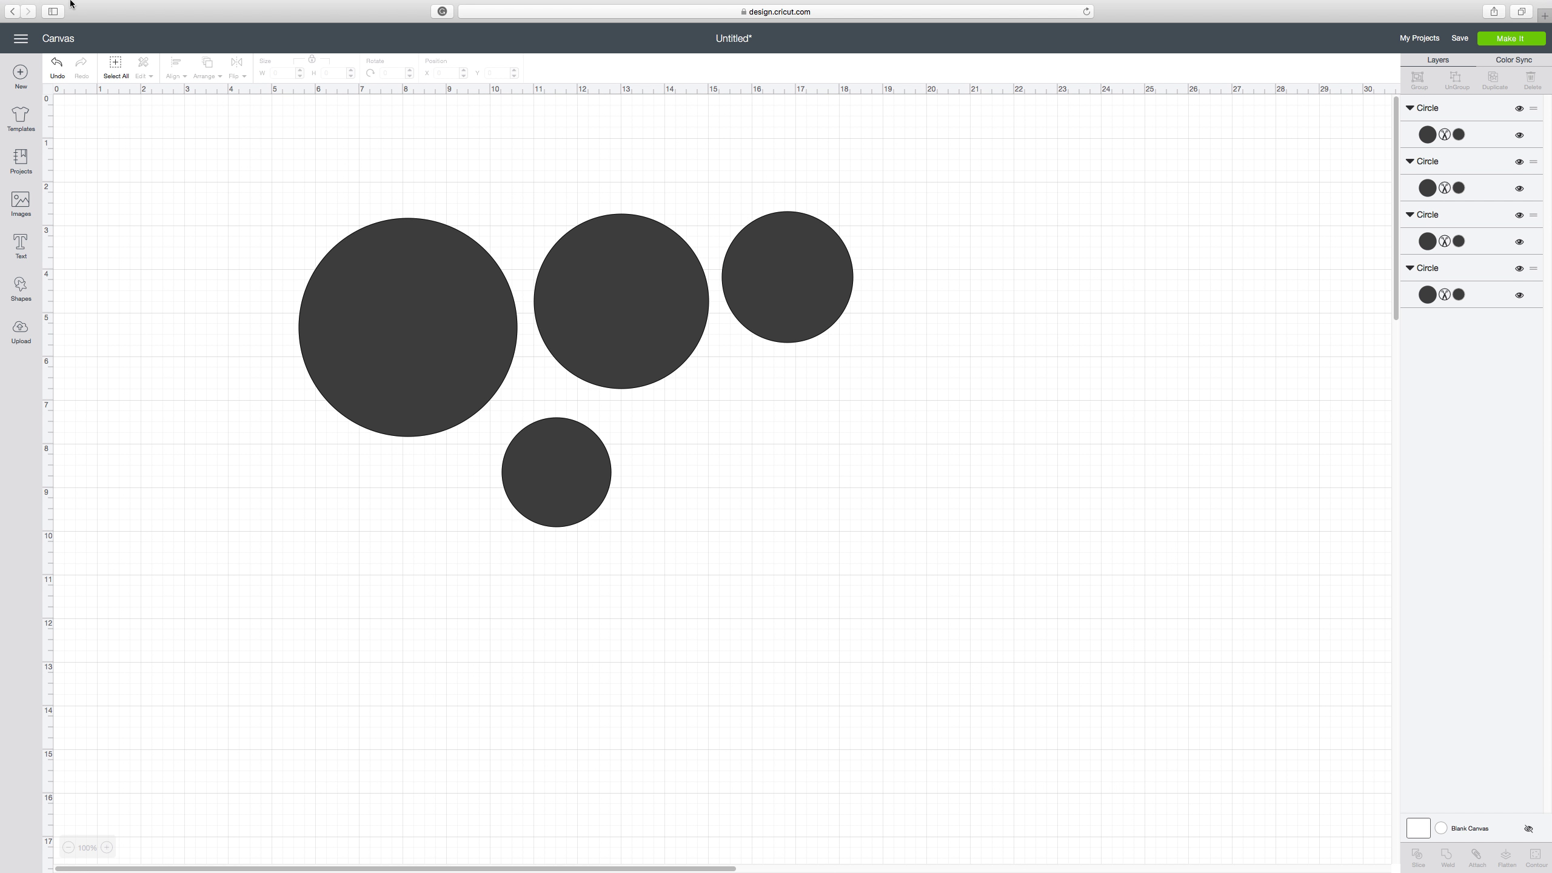
Exit Safari full screen, then open and close Launchpad from the Dock
{"action": "left_click", "coordinate": [38, 25]}
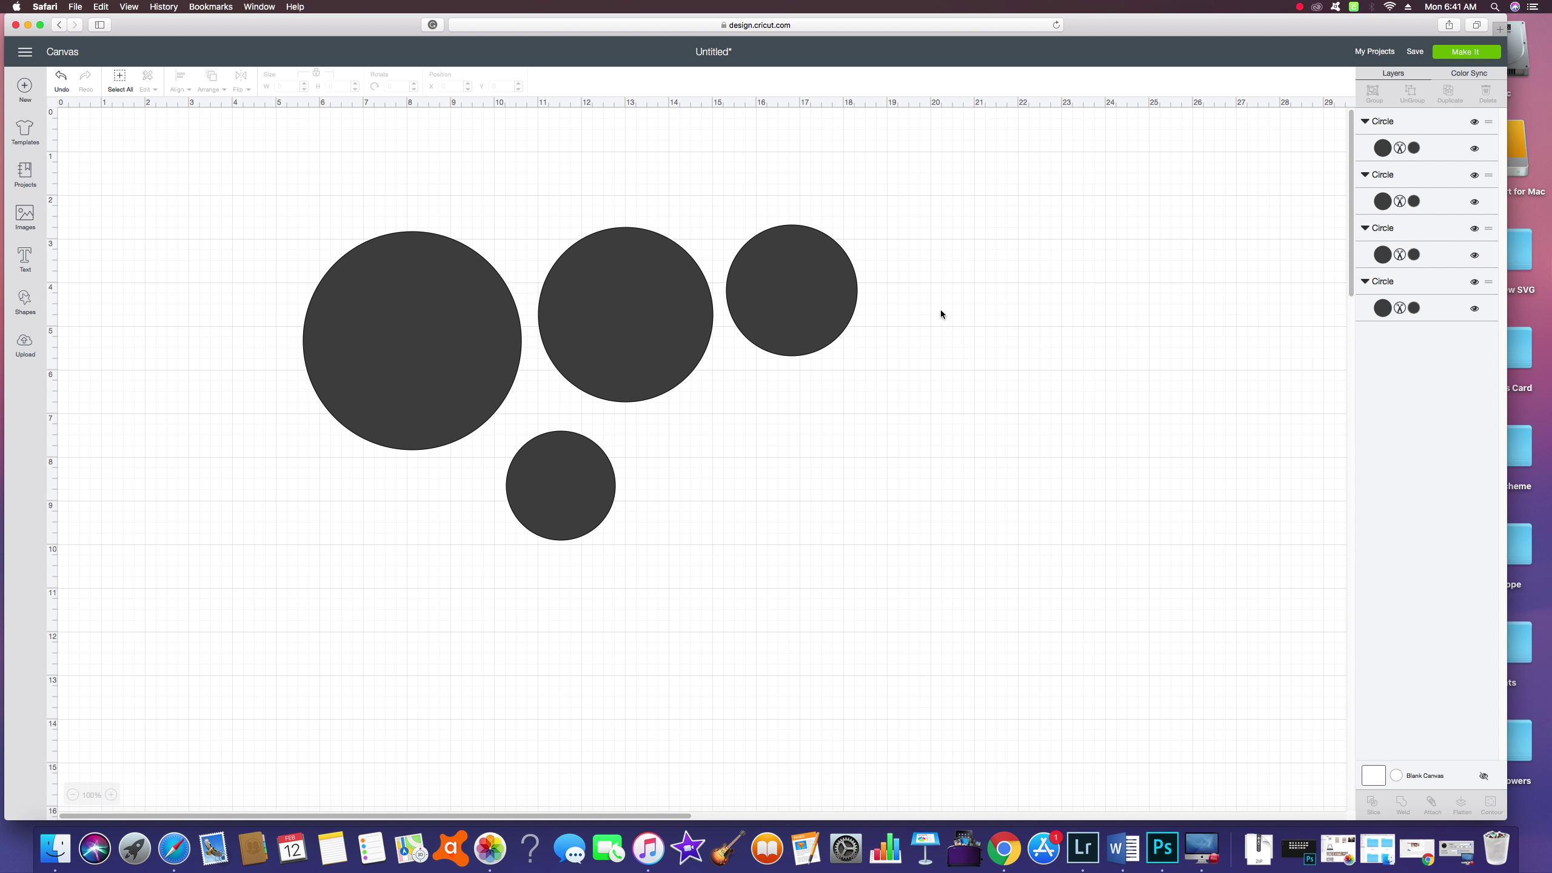
{"action": "left_click", "coordinate": [135, 848]}
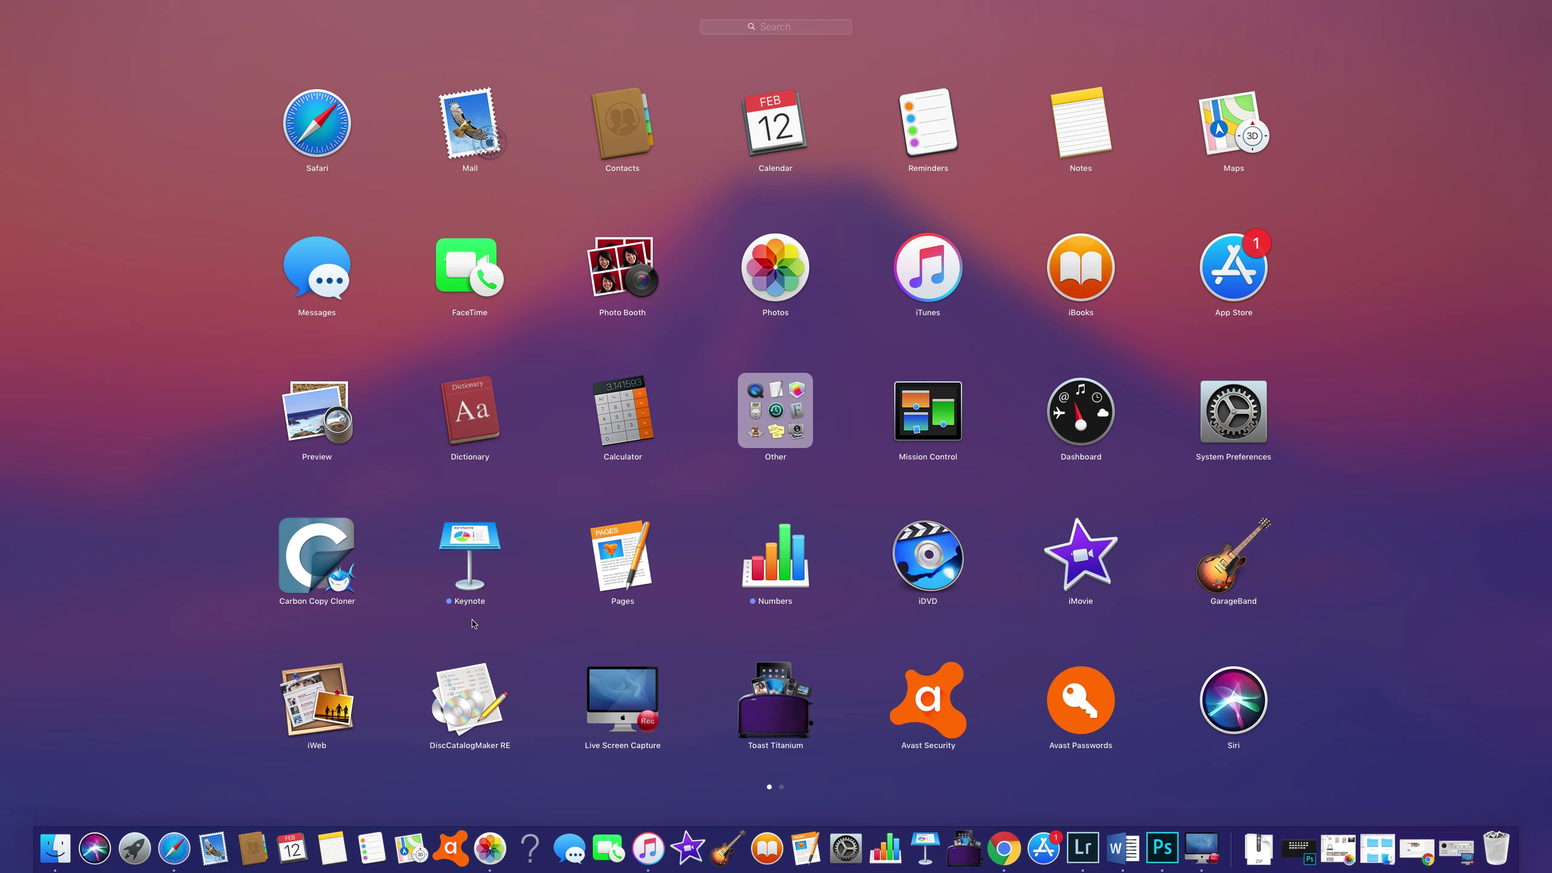
{"action": "left_click", "coordinate": [126, 863]}
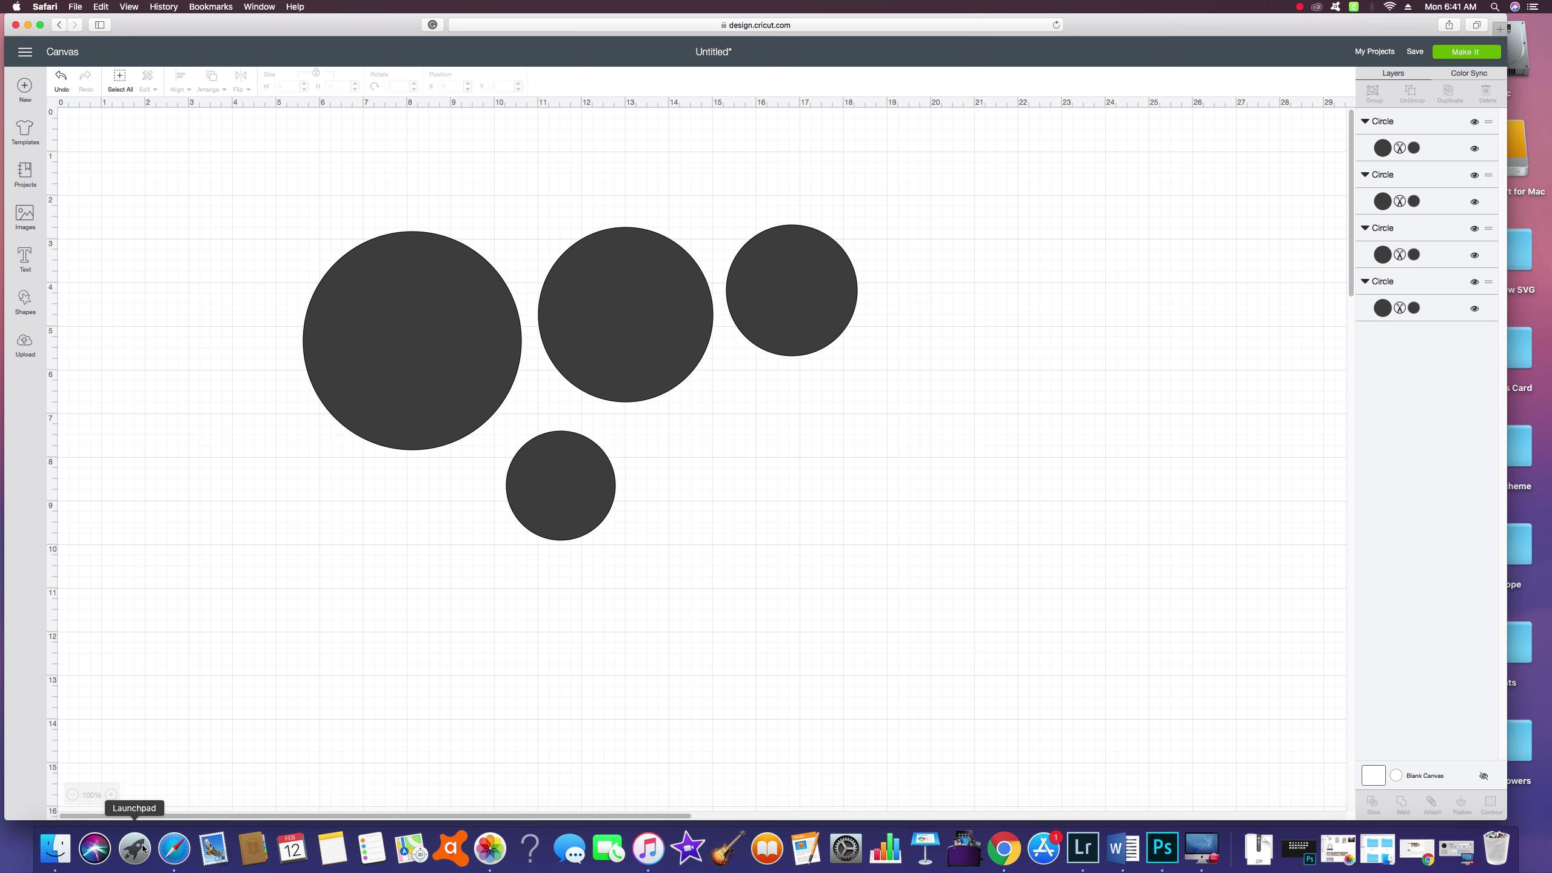